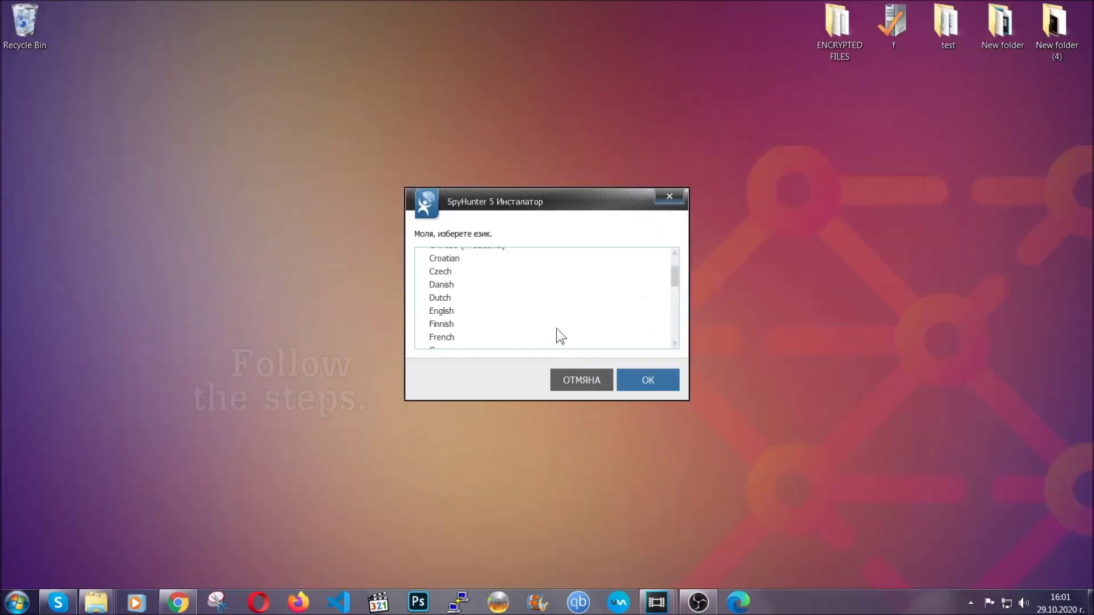
- Choose English as the SpyHunter 5 installer language and confirm it
scroll(557, 327, down, 2)
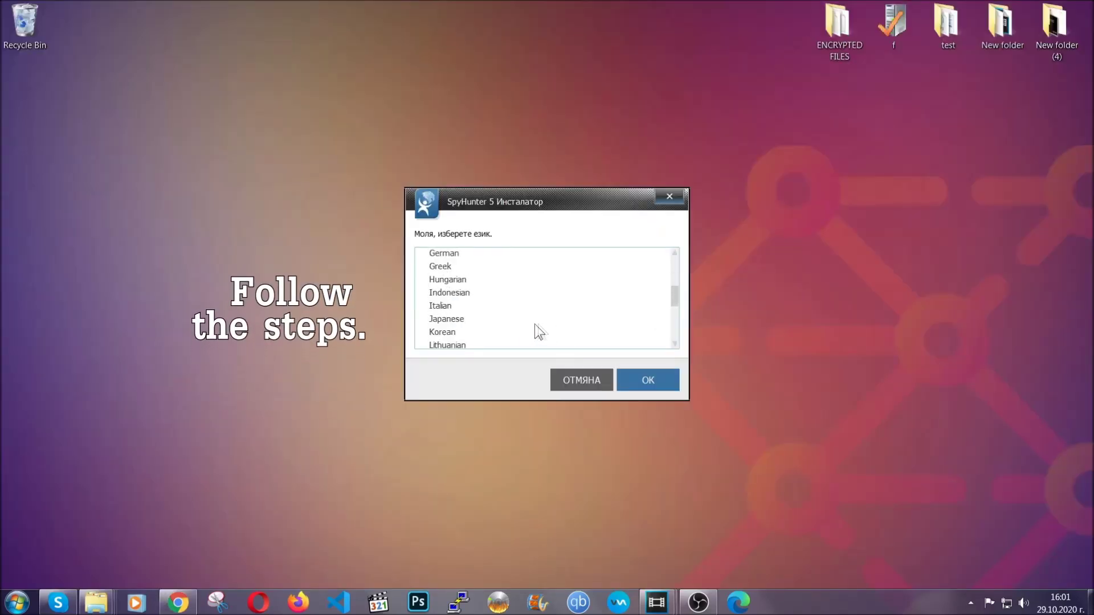
scroll(559, 339, down, 2)
scroll(556, 337, up, 4)
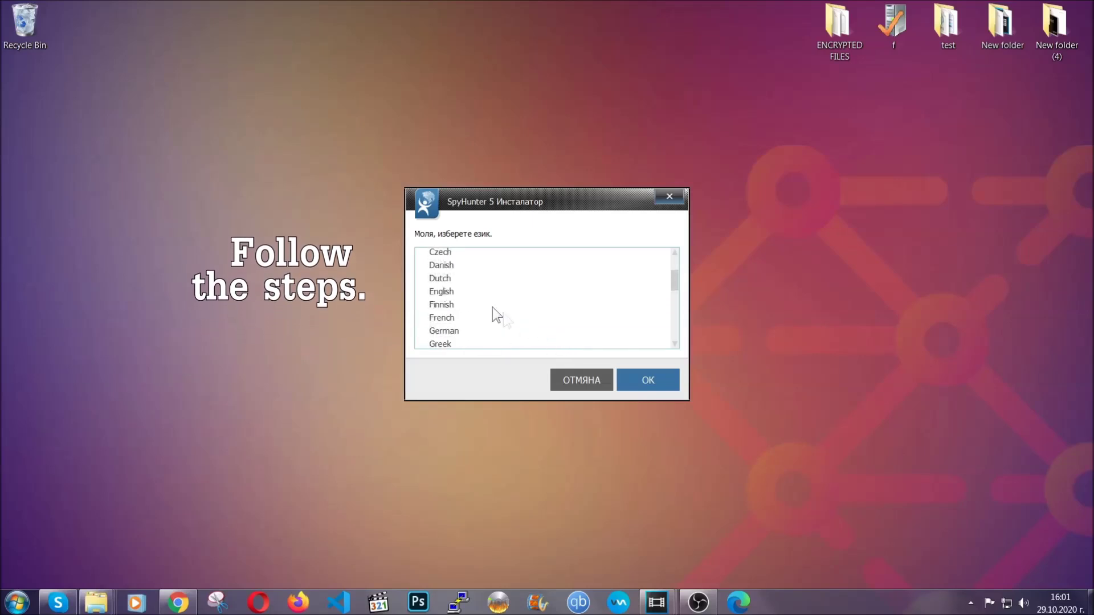
click(455, 292)
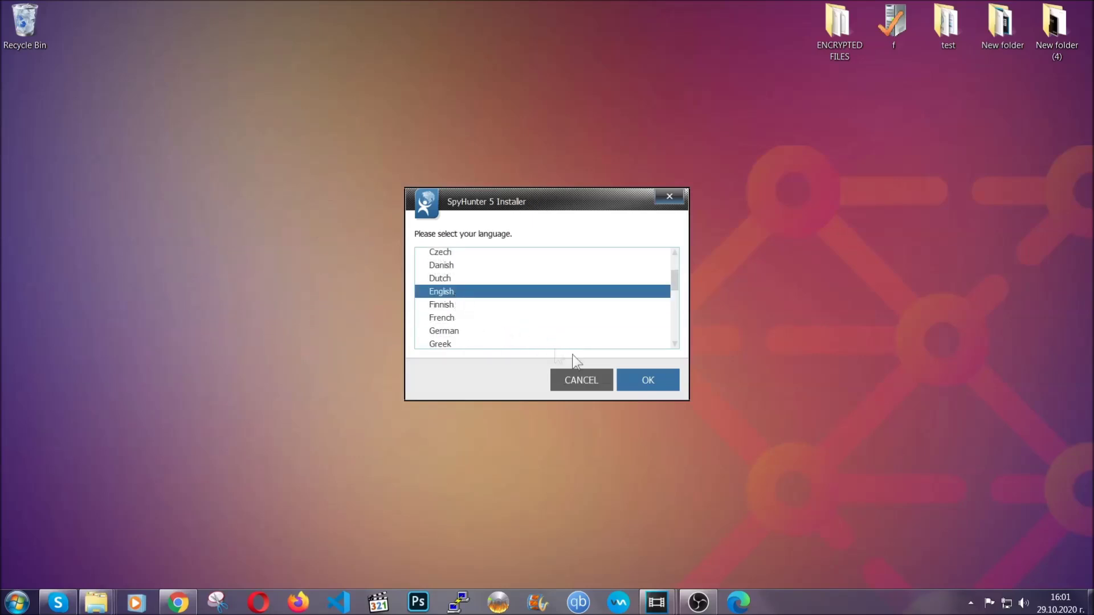
click(644, 381)
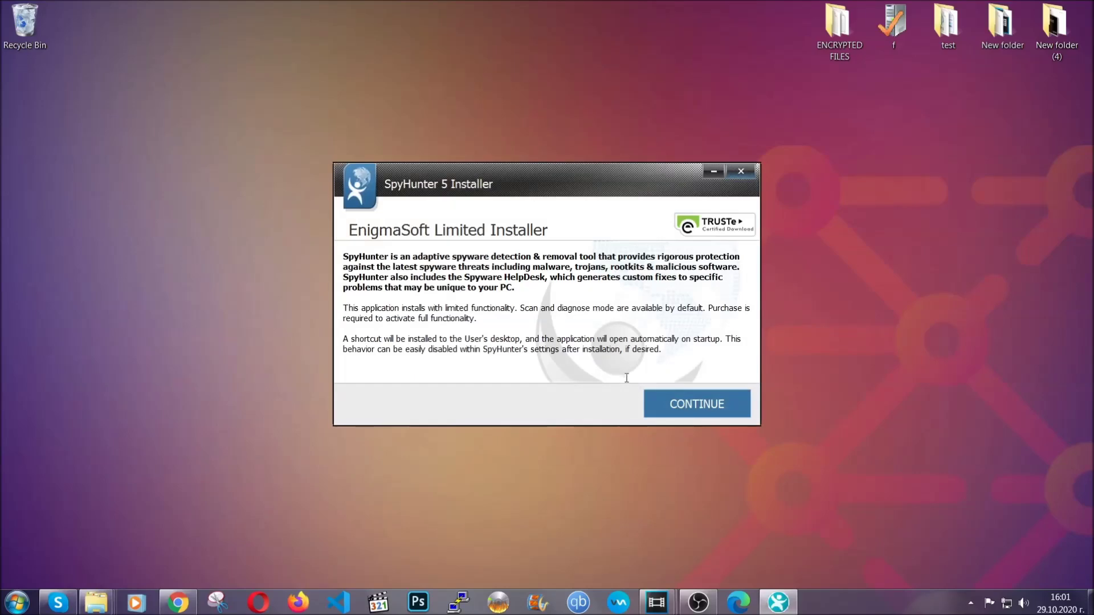
- Accept the EULA and Privacy Policy, install SpyHunter 5 and finish the setup
click(662, 395)
click(641, 371)
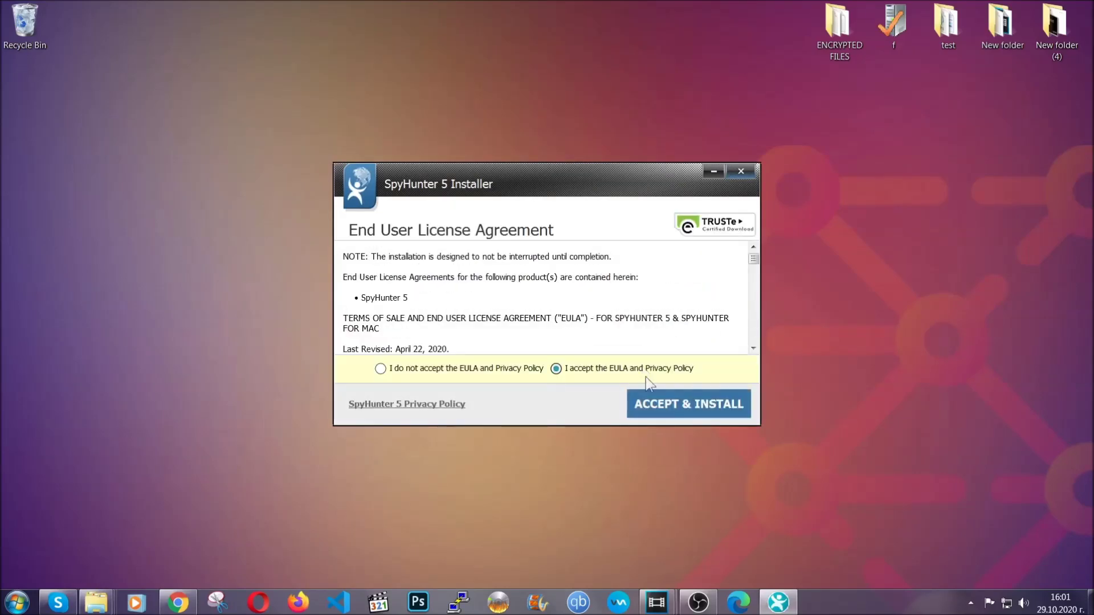
click(658, 398)
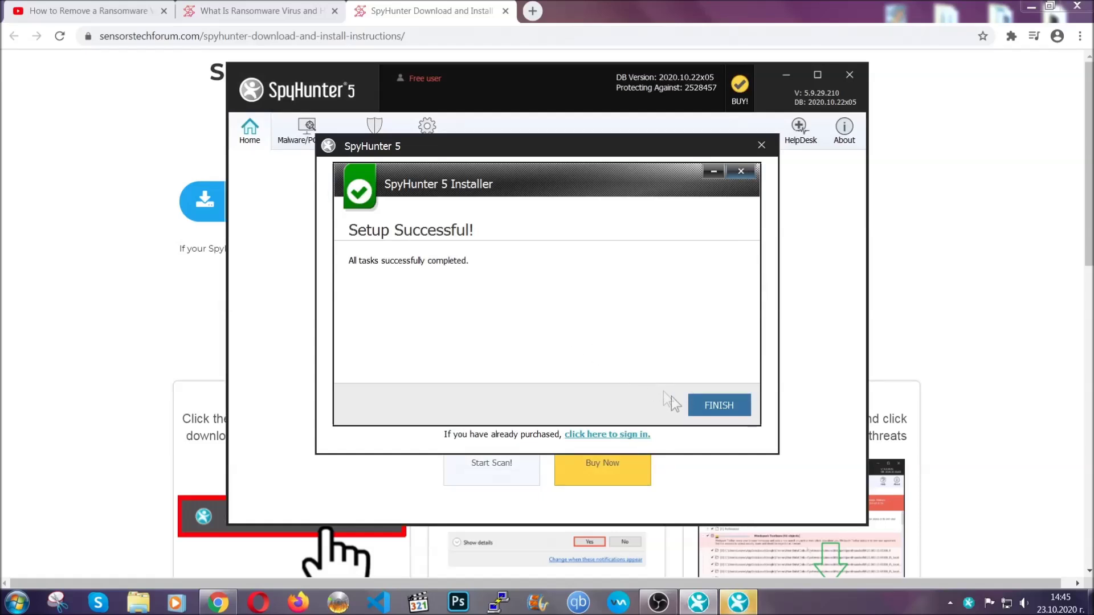
click(699, 406)
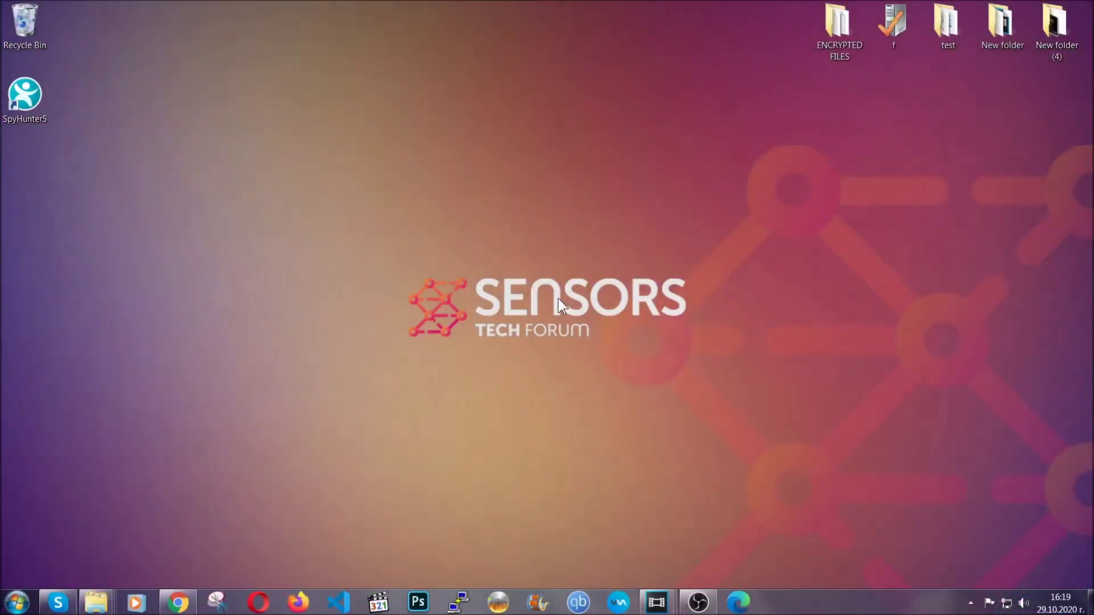
- Run APPWIZ.CPL to open the Windows list of installed programs
key(super+r)
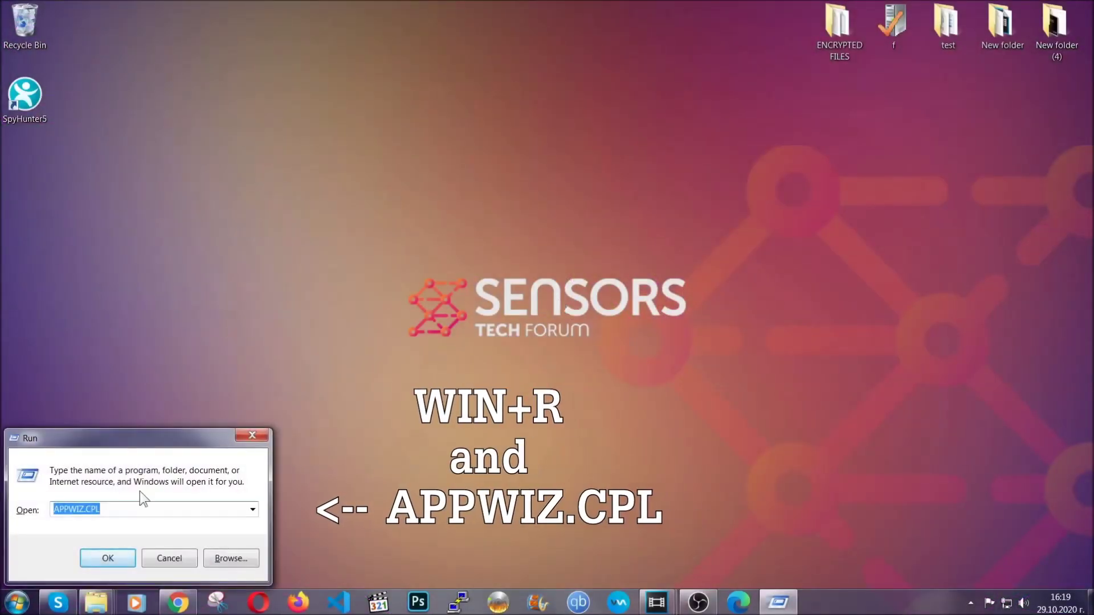
click(114, 510)
drag(114, 510, 21, 512)
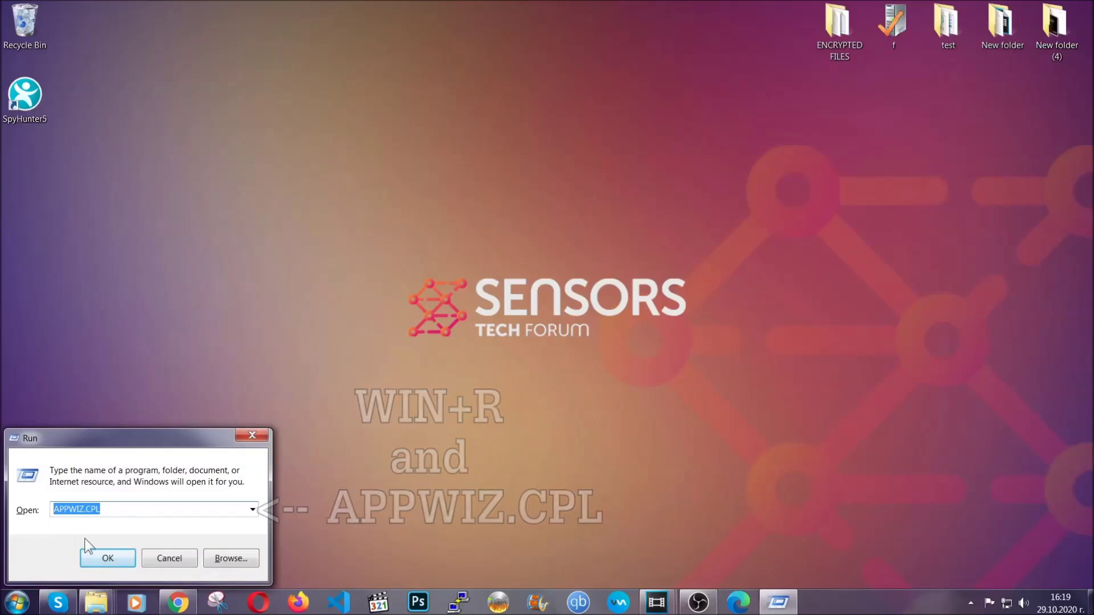
click(108, 558)
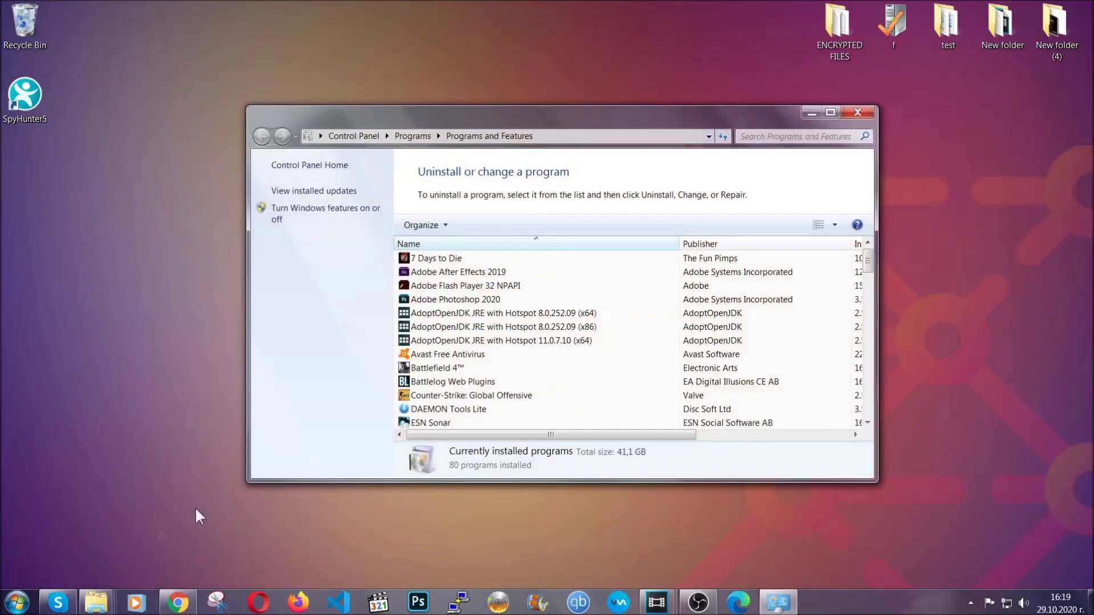
- Uninstall SUSPICIOUS PROGRAM from the installed programs and confirm its removal
scroll(503, 297, down, 20)
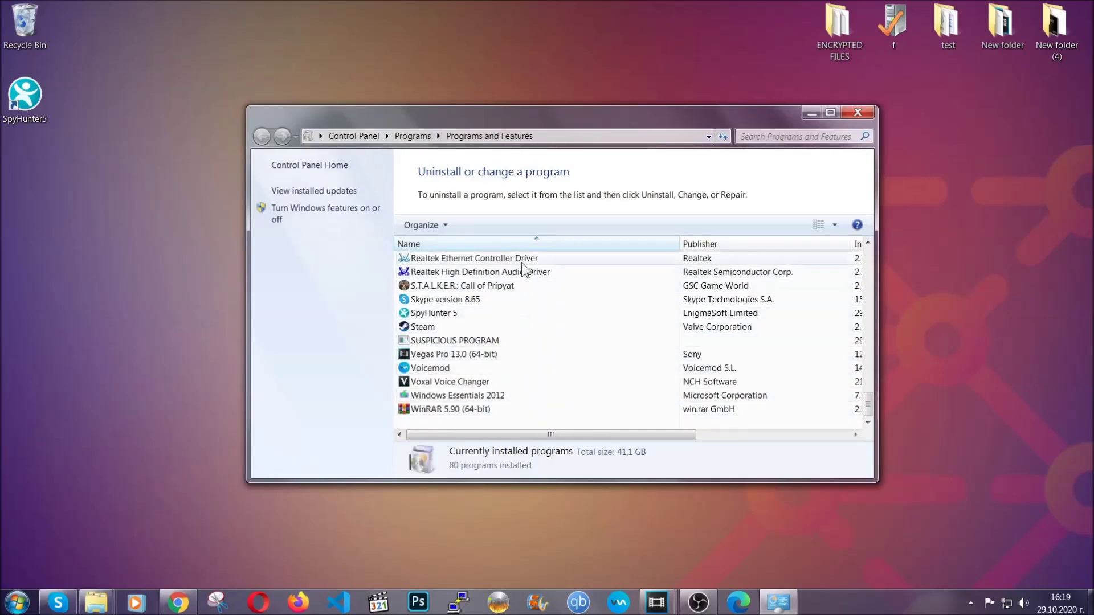
click(460, 342)
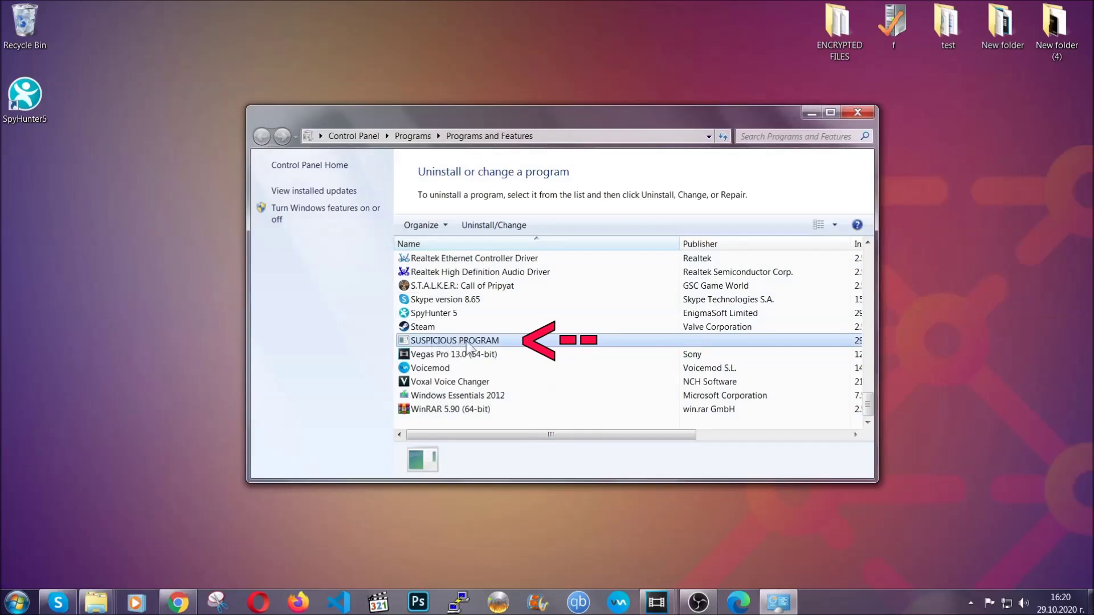
click(484, 225)
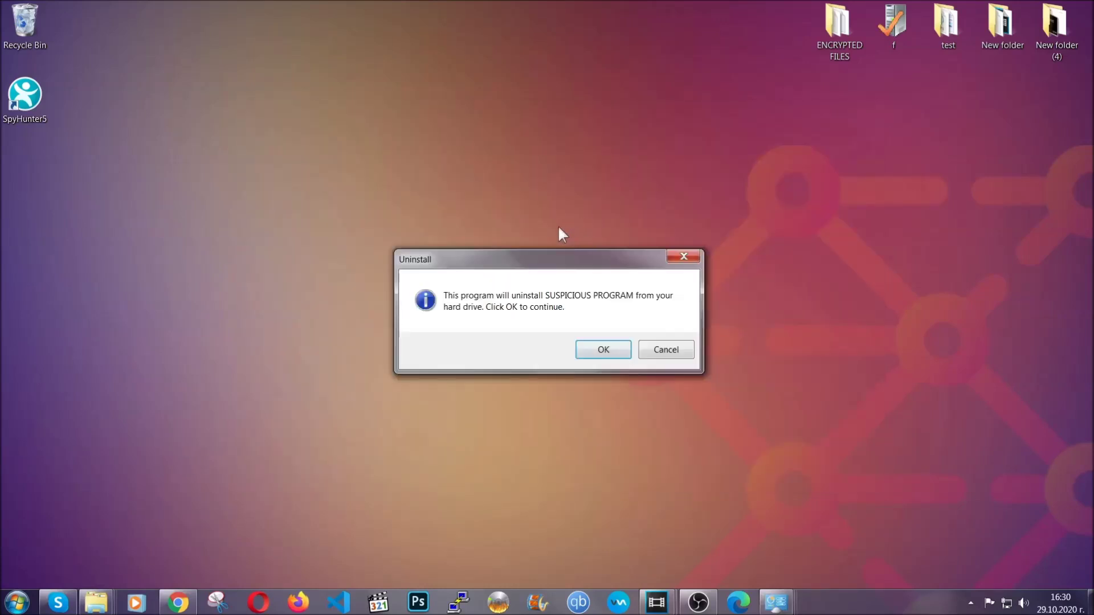
click(601, 351)
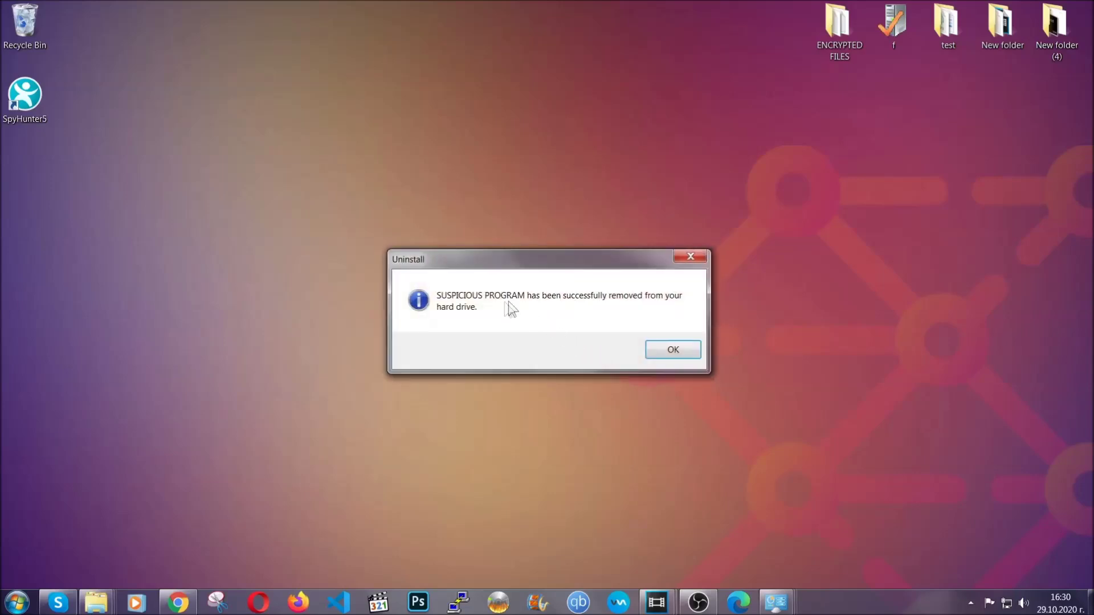
click(656, 347)
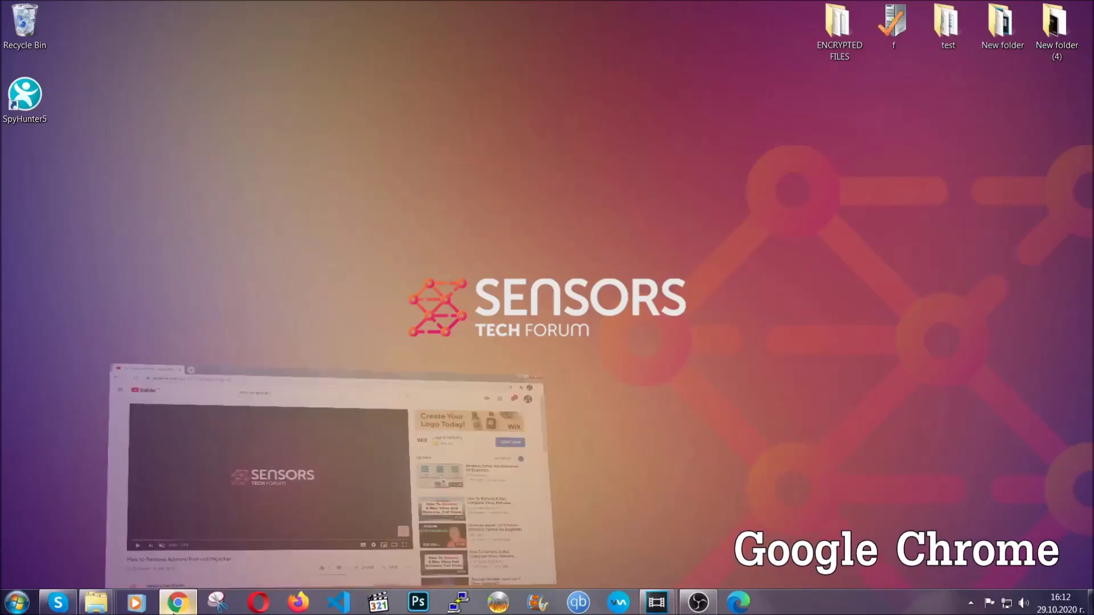
- Switch to Google Chrome and go to chrome://settings/clearBrowserData
click(178, 602)
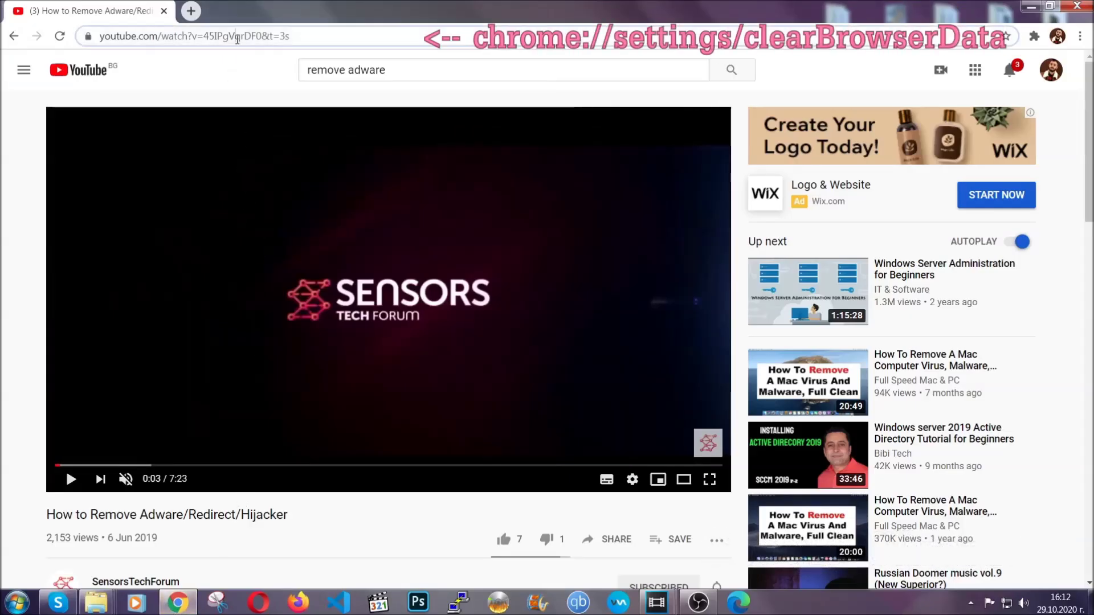
click(237, 36)
text(chrome:/)
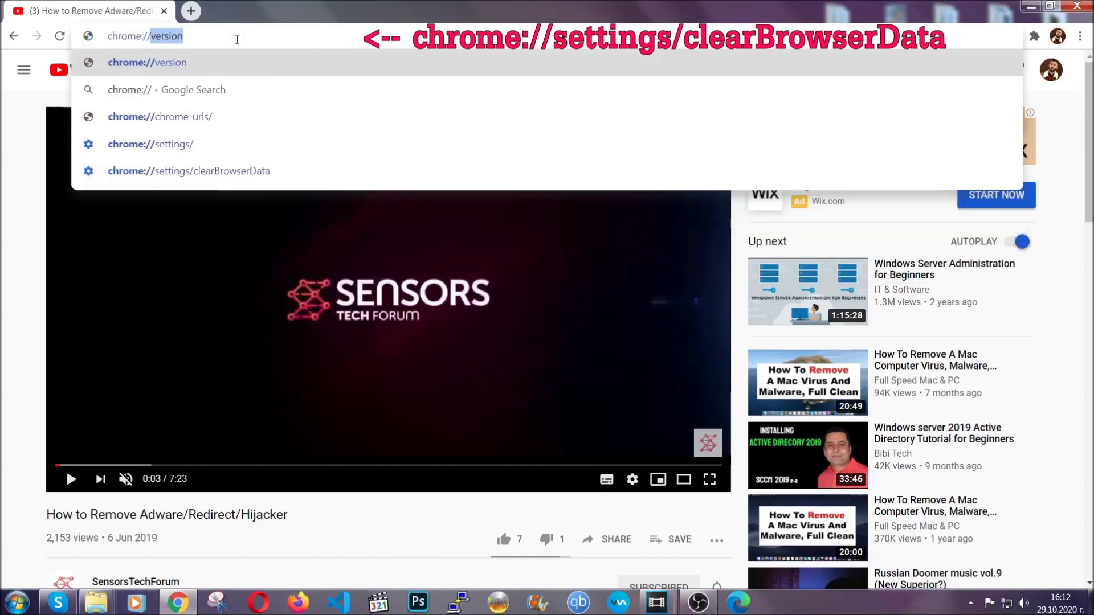
text(/settings/ce)
key(BackSpace)
text(lear)
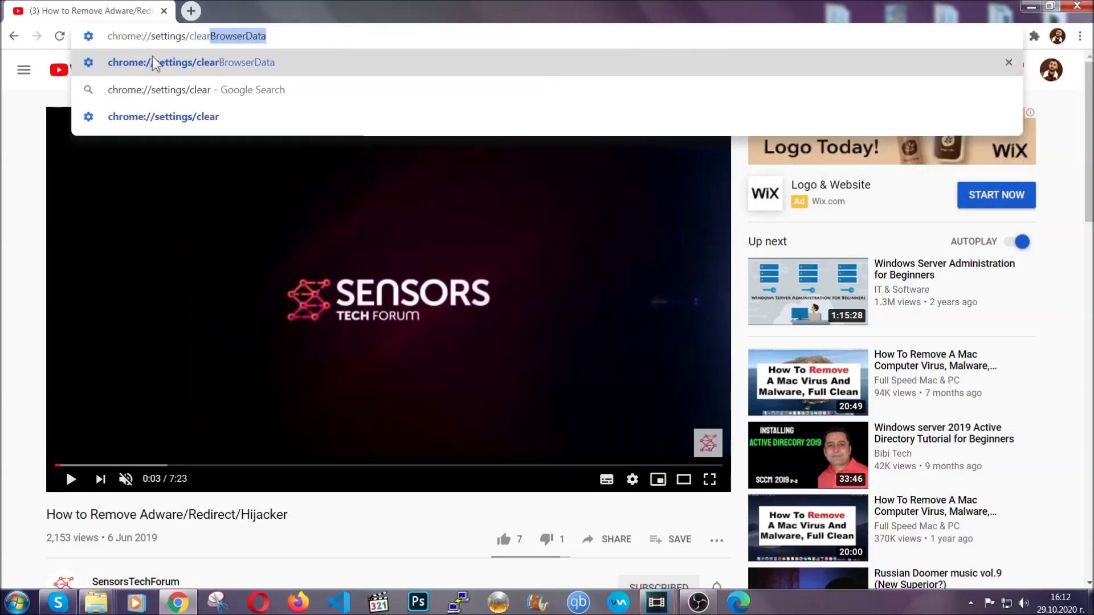
key(Return)
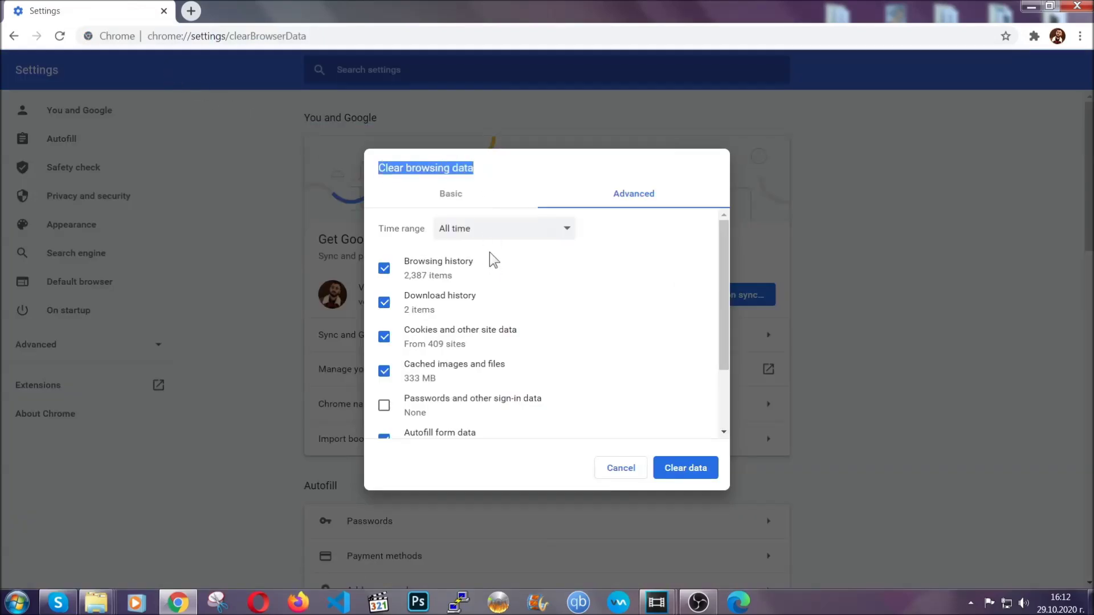
- Clear the browsing data with the time range All time, leaving passwords and other sign-in data unselected
click(497, 238)
click(484, 292)
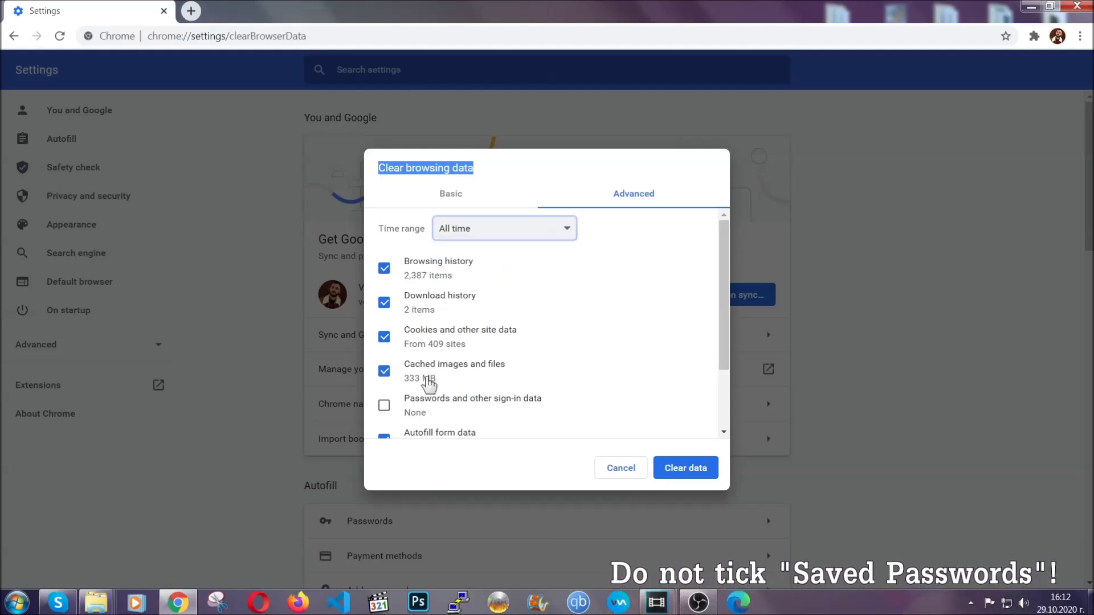
scroll(450, 385, down, 1)
scroll(451, 388, down, 2)
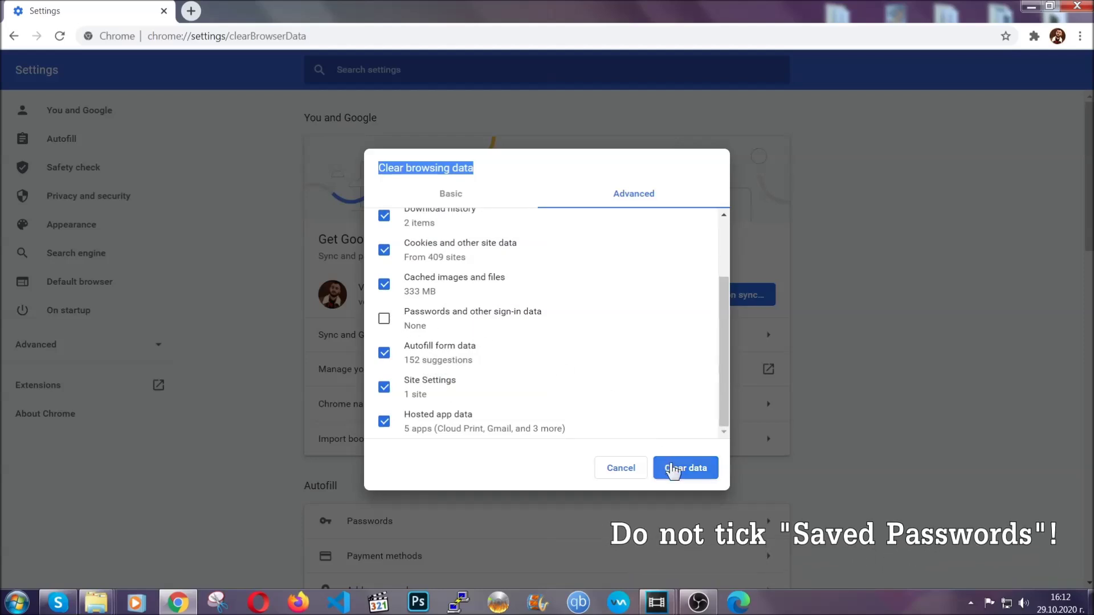
click(673, 469)
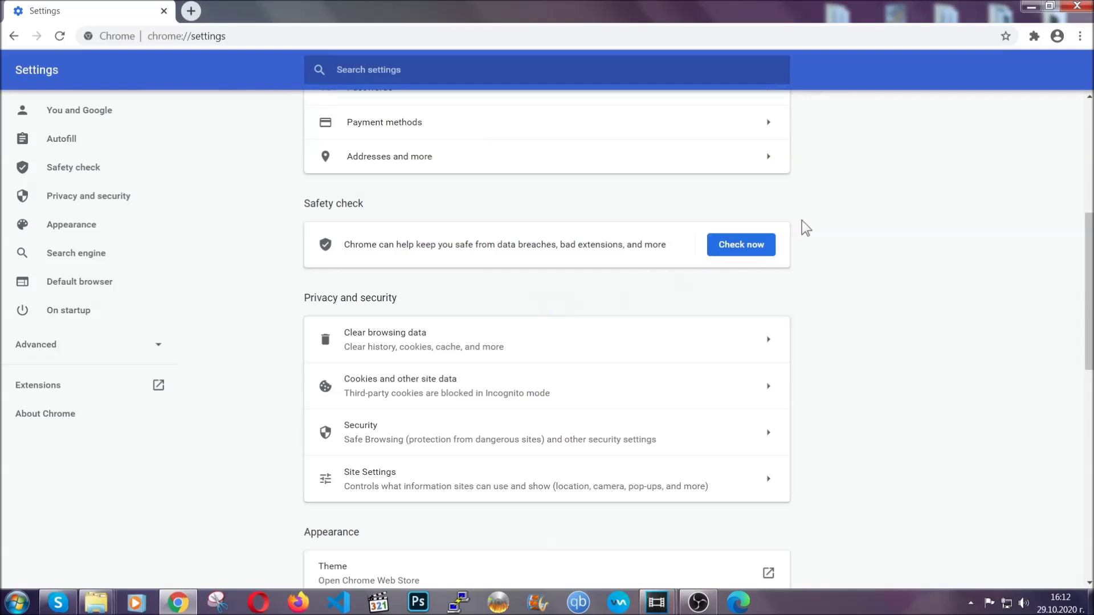
- Remove the Bulk Media Downloader extension from Chrome, return to the extensions page and minimize the browser
click(1080, 37)
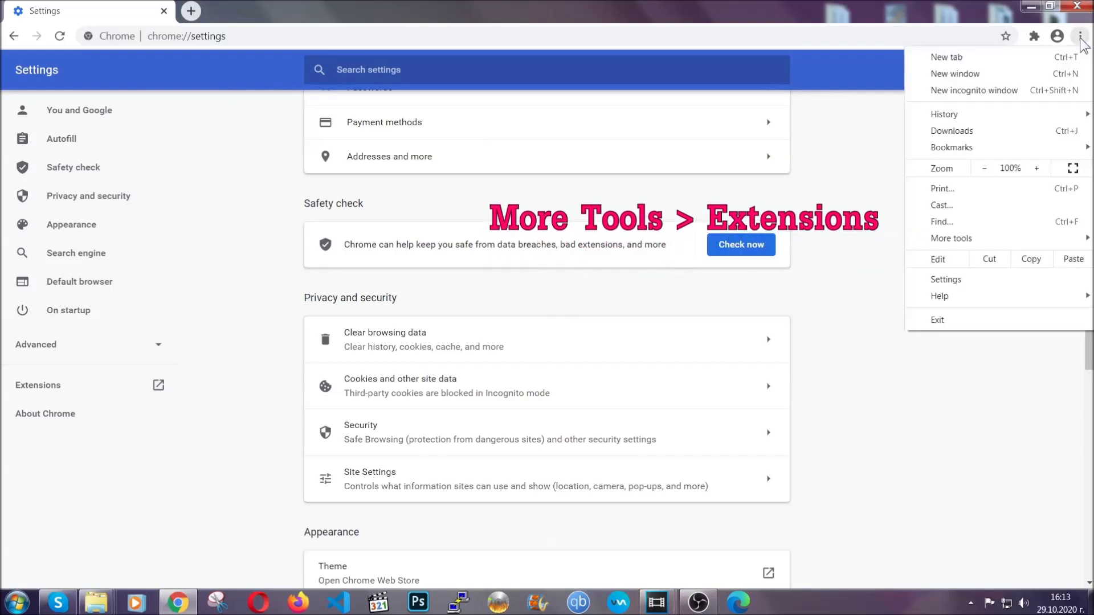
mouse_move(1000, 233)
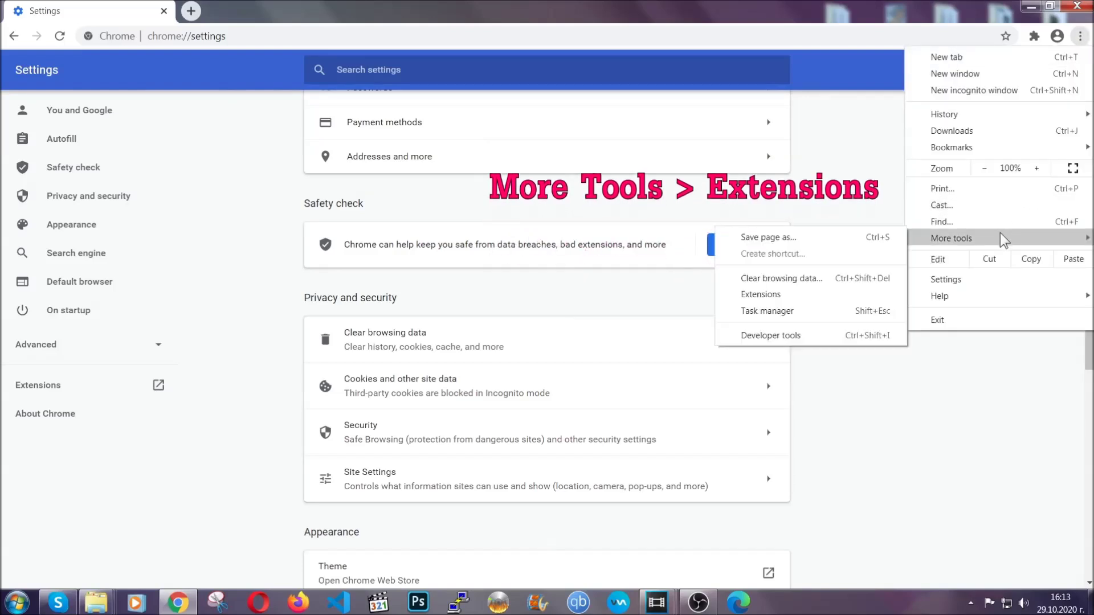
click(790, 298)
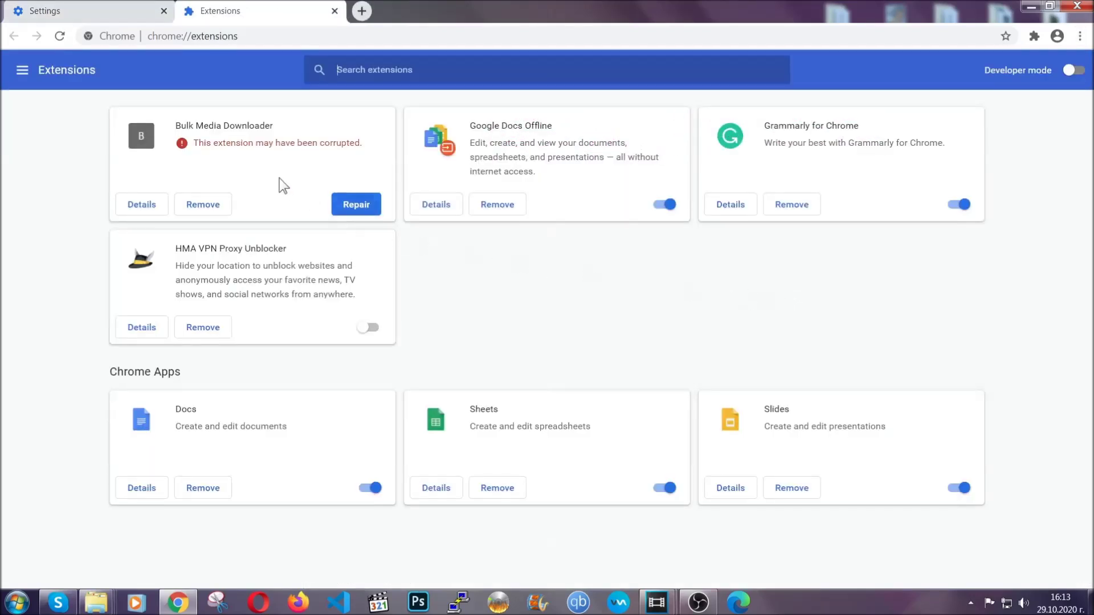
click(211, 203)
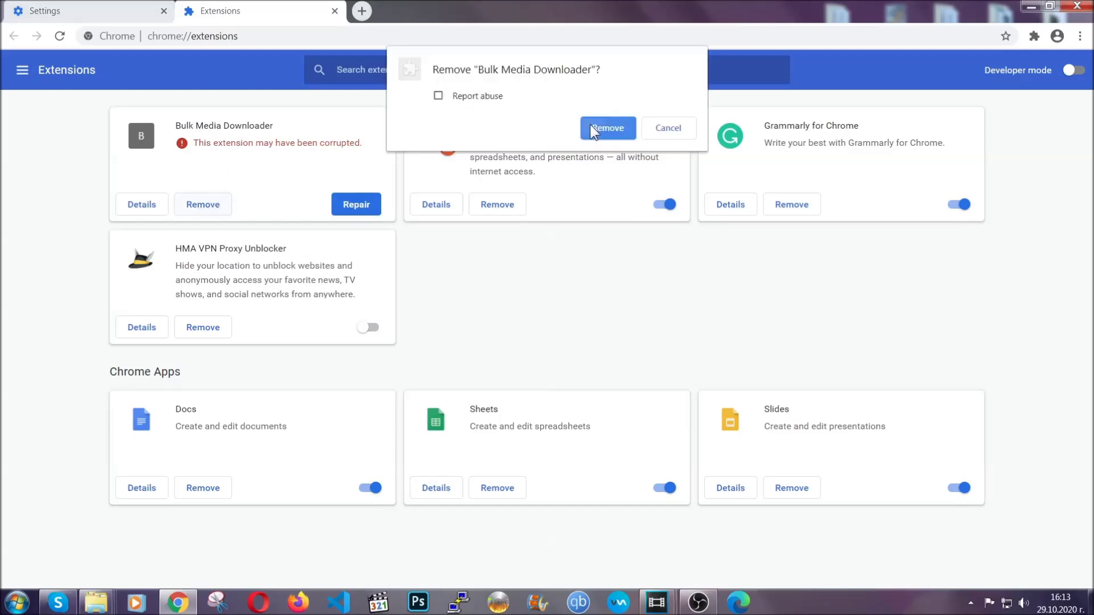
click(591, 128)
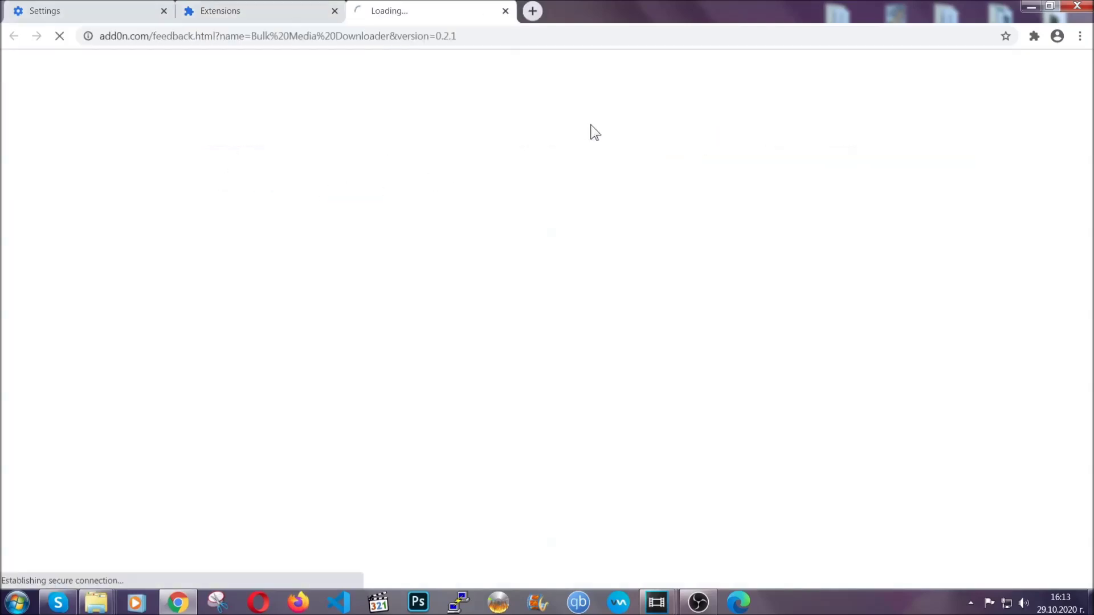
click(278, 12)
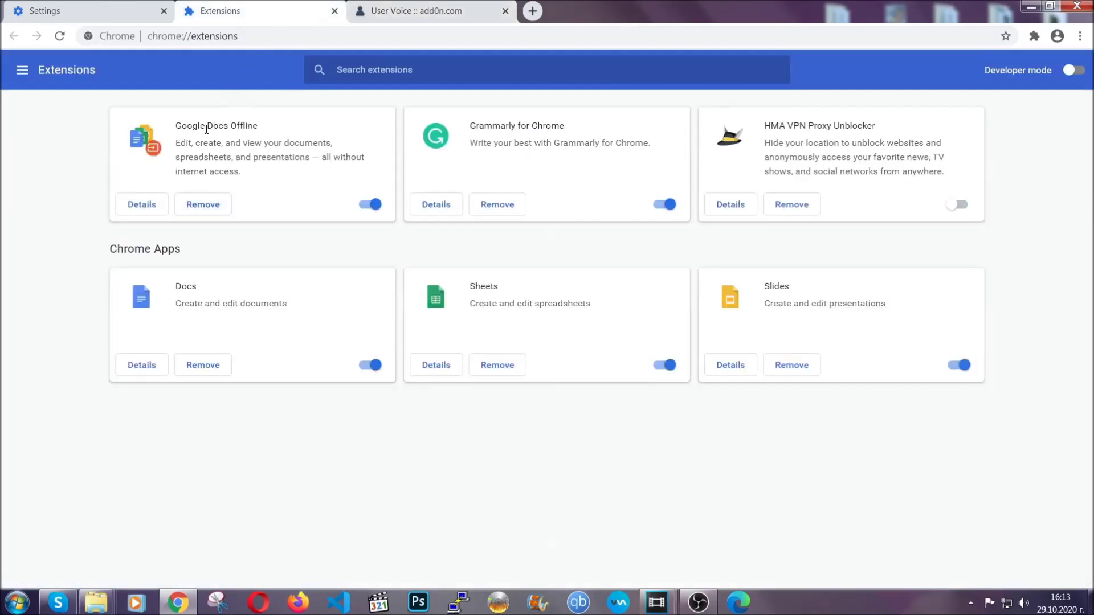
click(1023, 7)
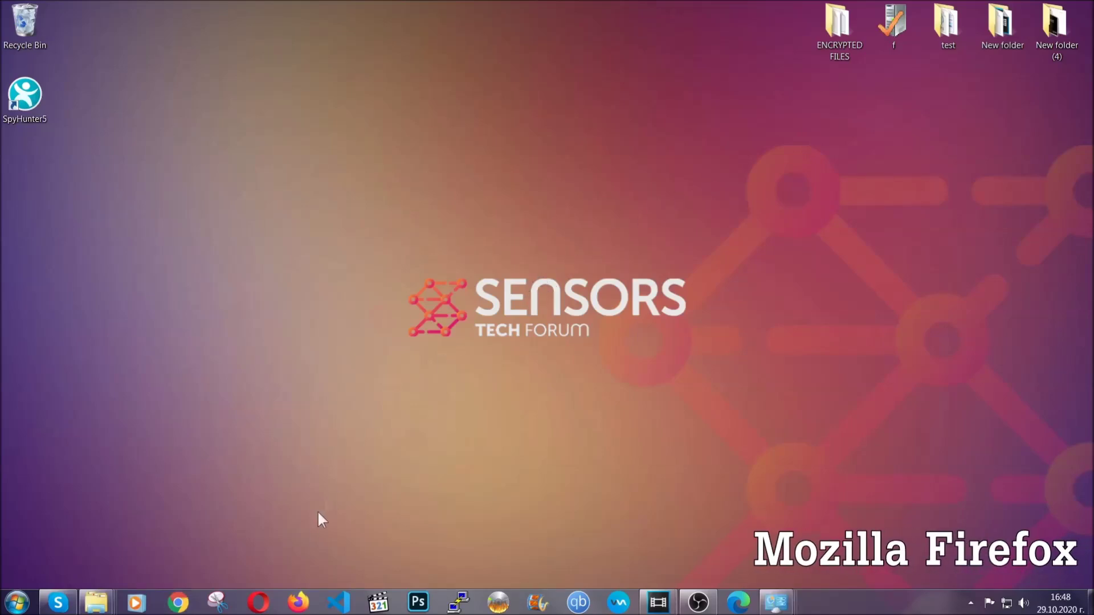
- Switch to Mozilla Firefox and go to the about:support page
click(297, 602)
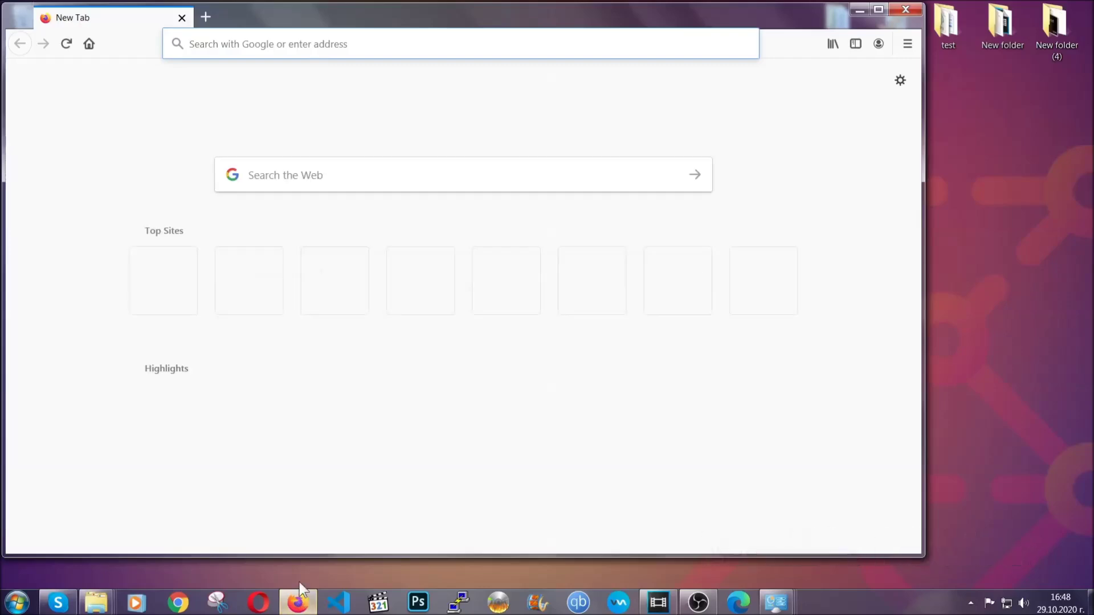
click(300, 43)
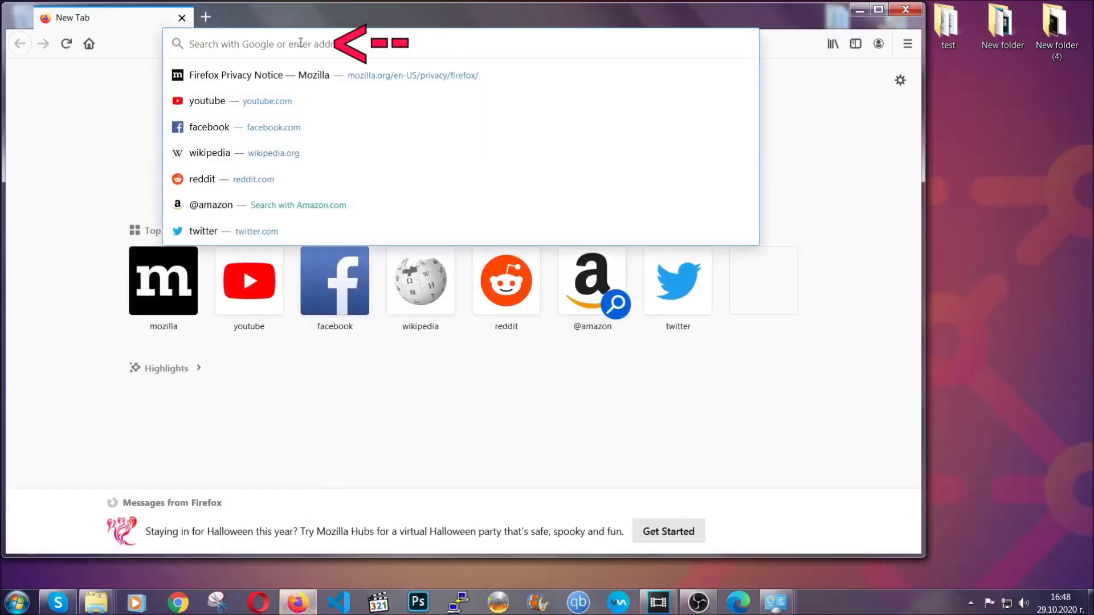
text(about:s)
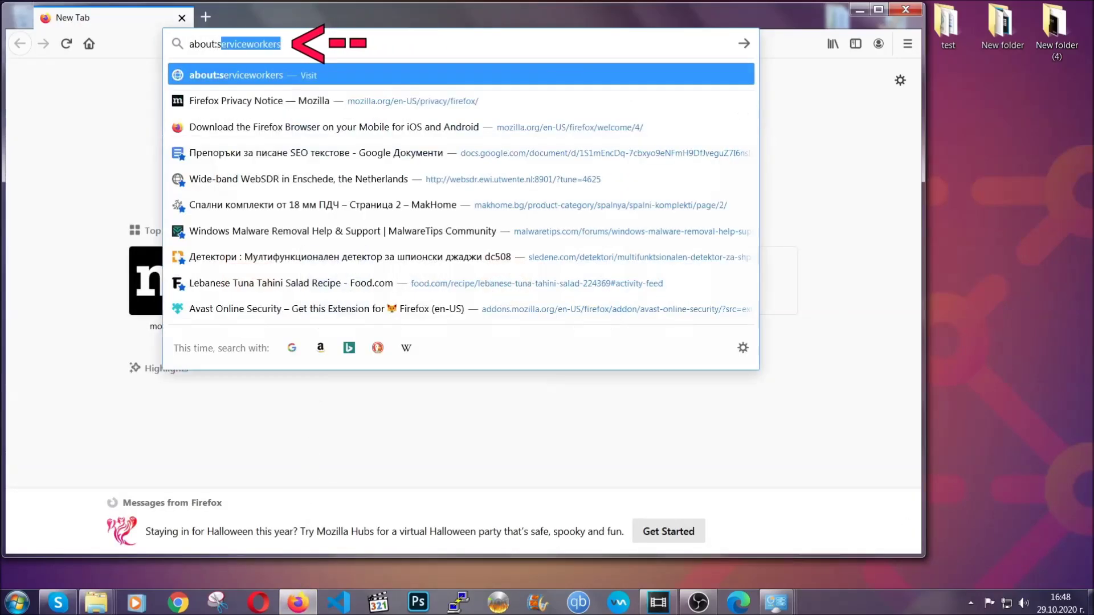
text(upport)
key(Return)
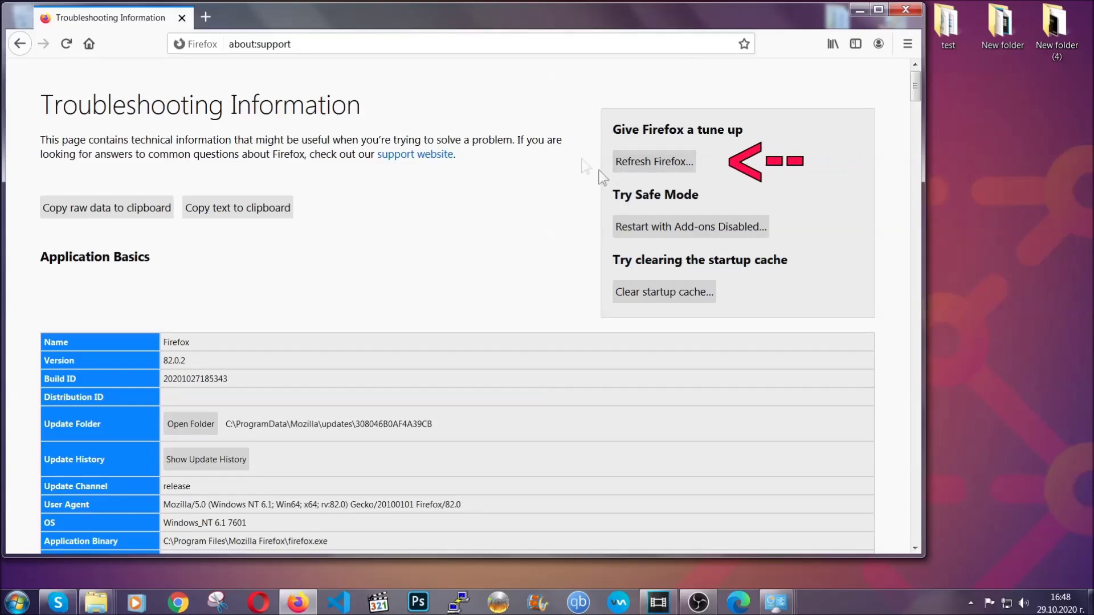
- Refresh Firefox to its default settings, finish the import wizard and minimize the browser
click(647, 166)
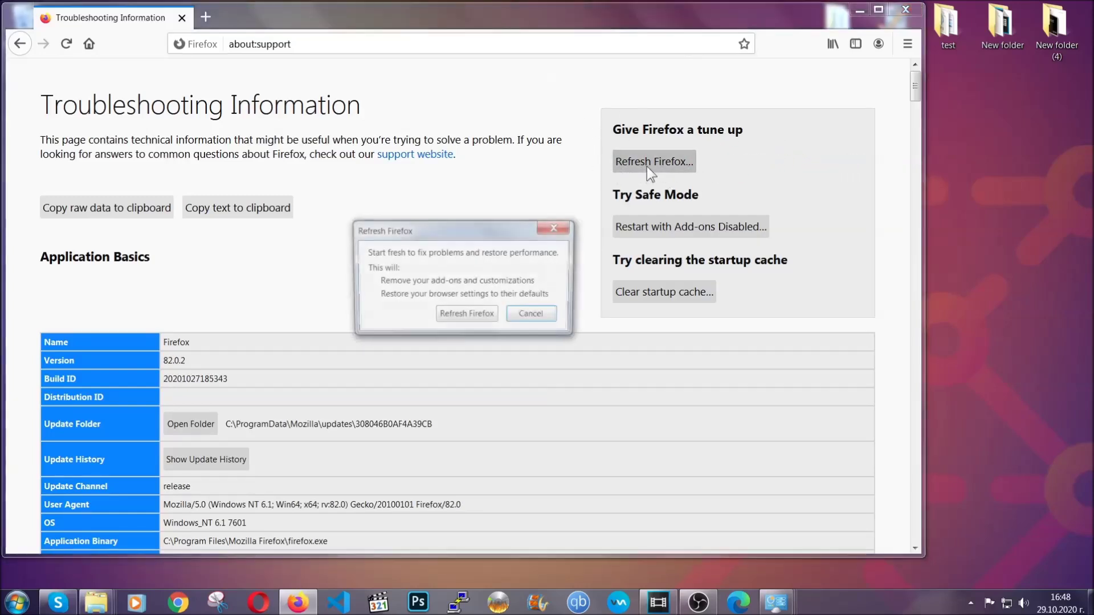
click(464, 317)
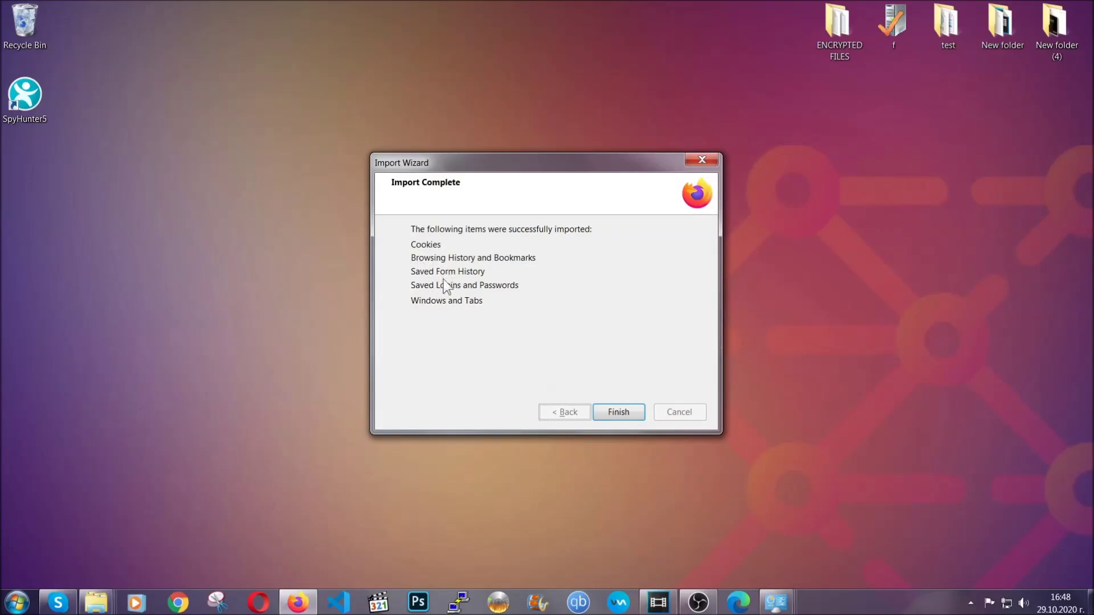
click(616, 415)
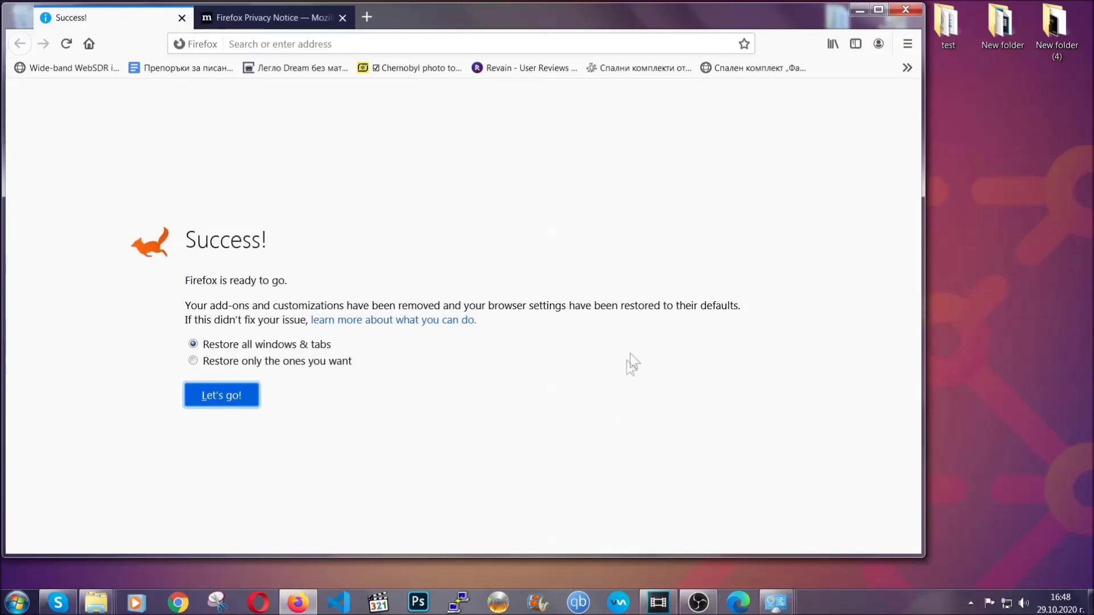
click(857, 12)
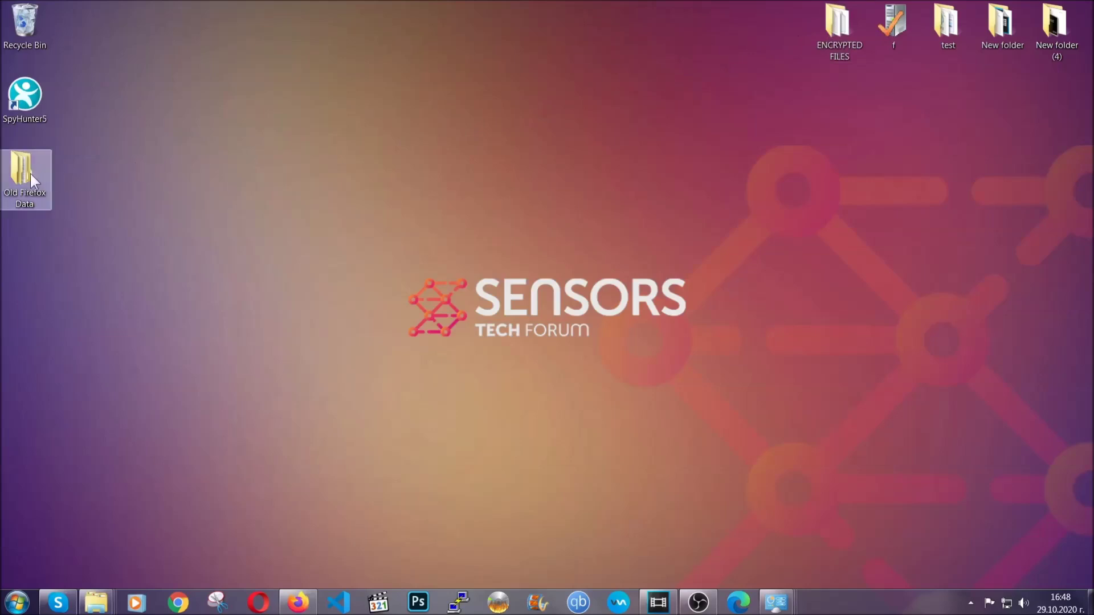
mouse_move(8, 196)
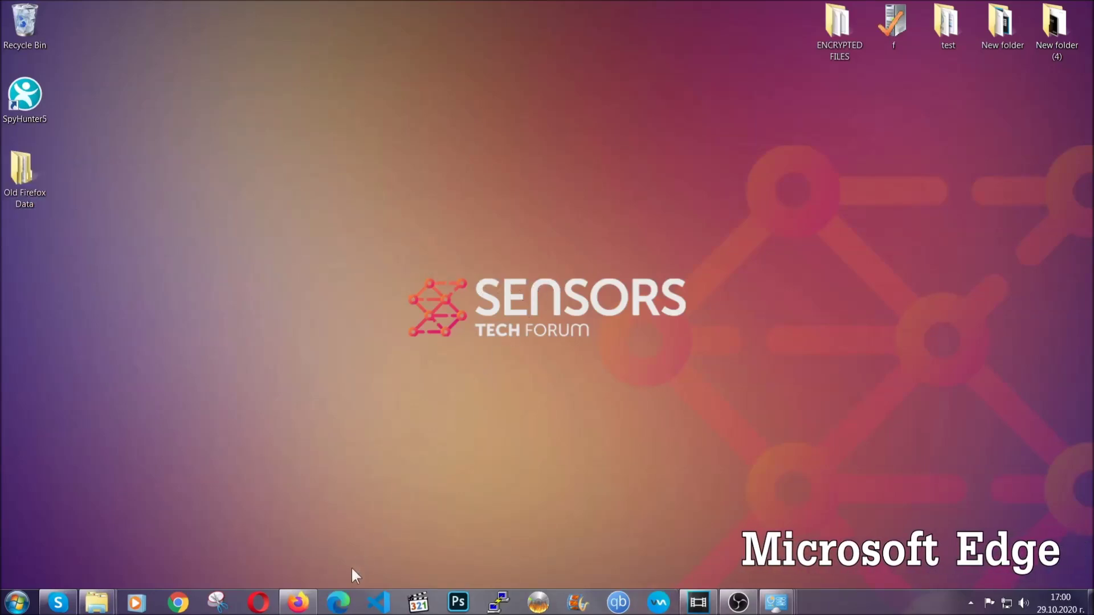
- Switch to Microsoft Edge and go to edge://settings/clearBrowserData
click(339, 601)
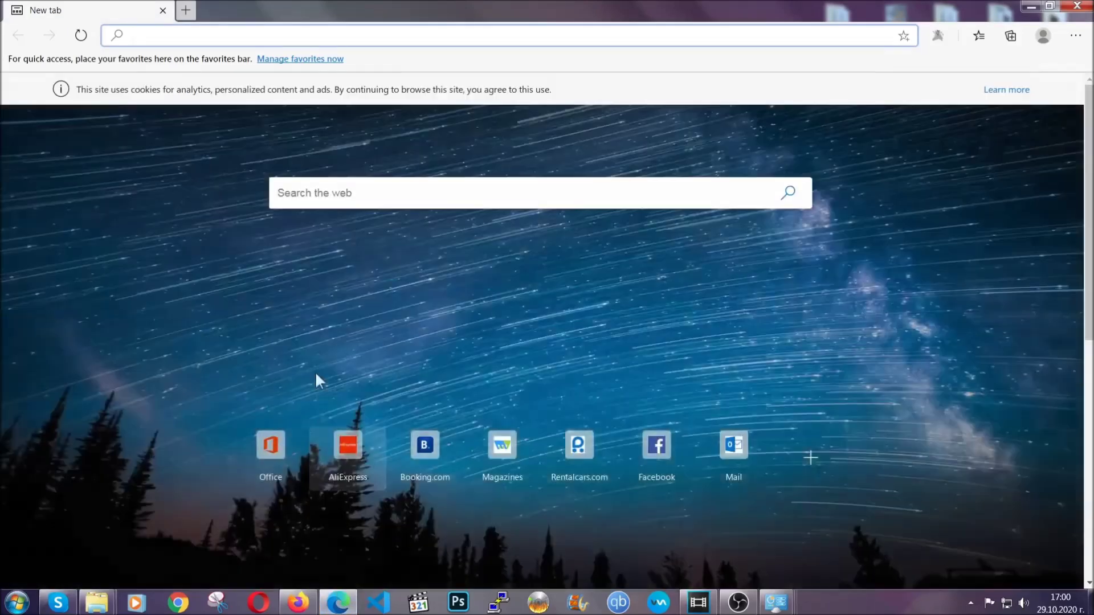
text(edg)
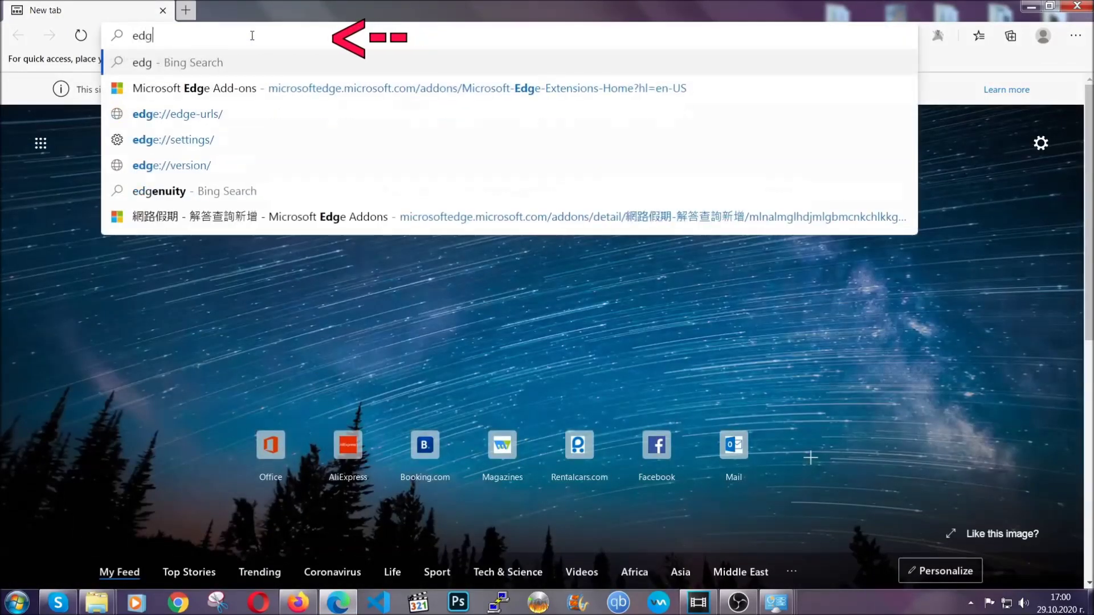
text(e://)
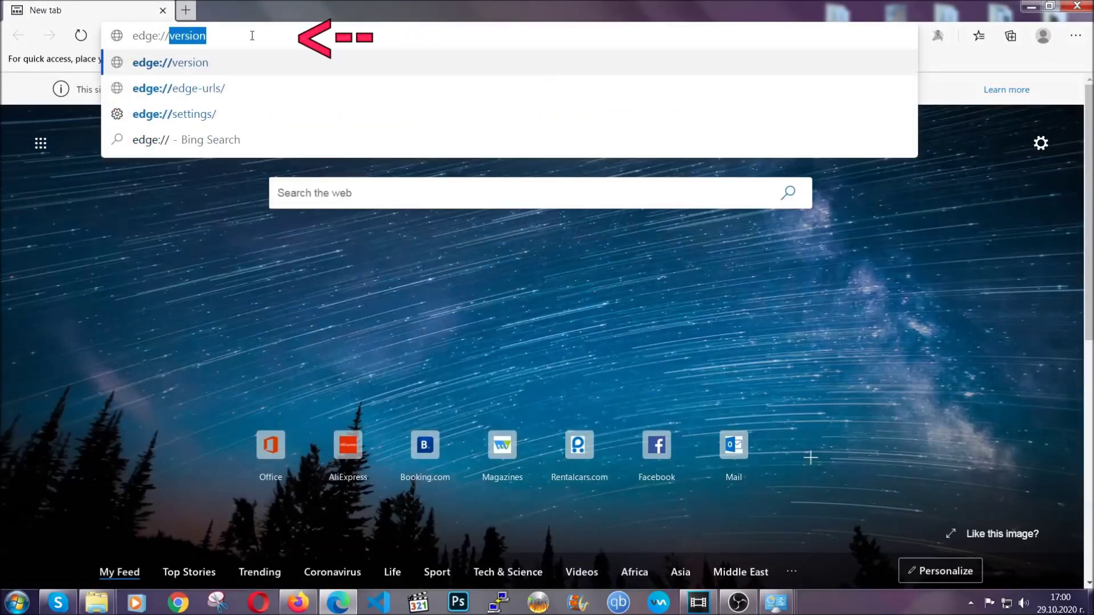
text(settings)
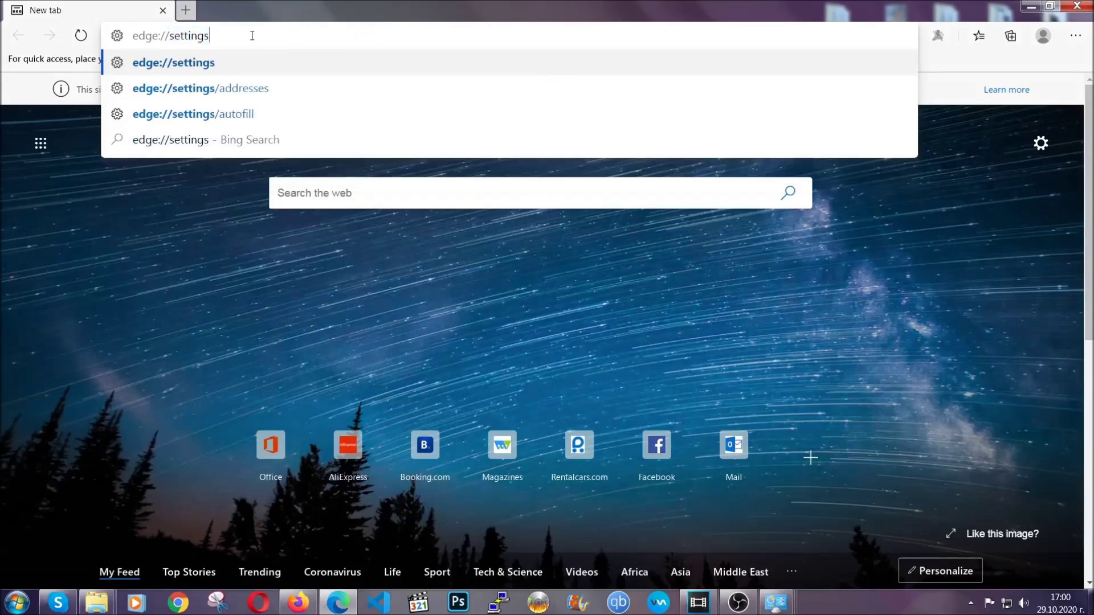
text(/clear)
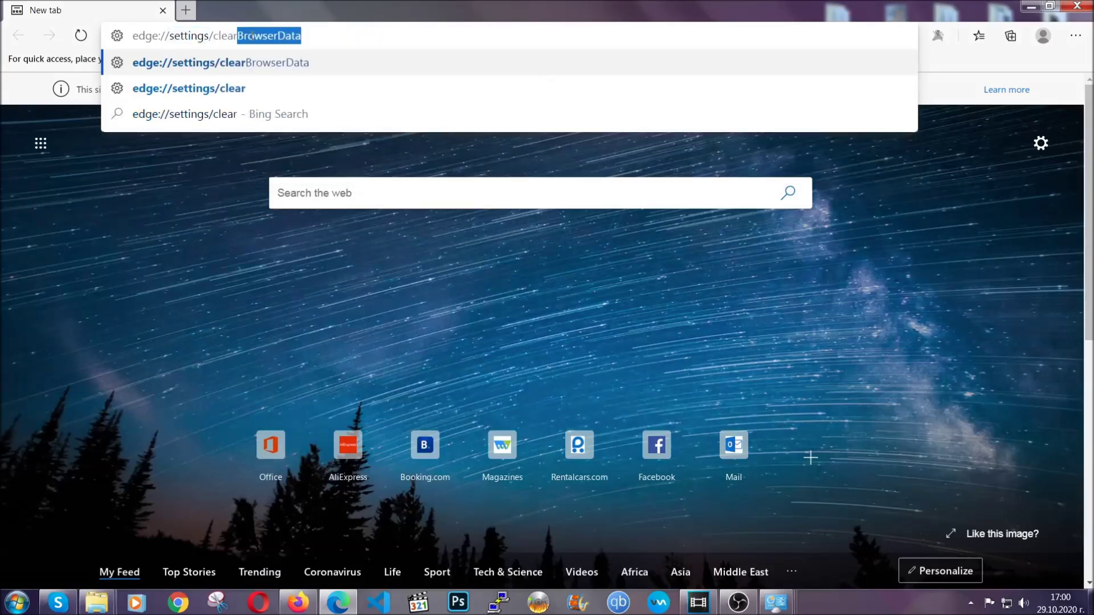
text(BrowserData)
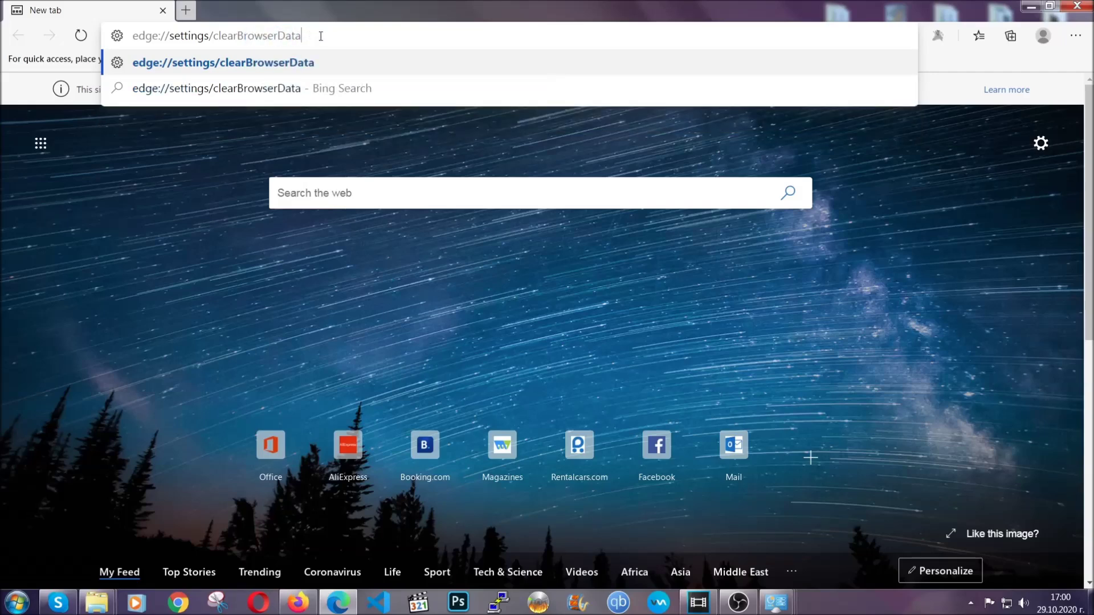
key(Return)
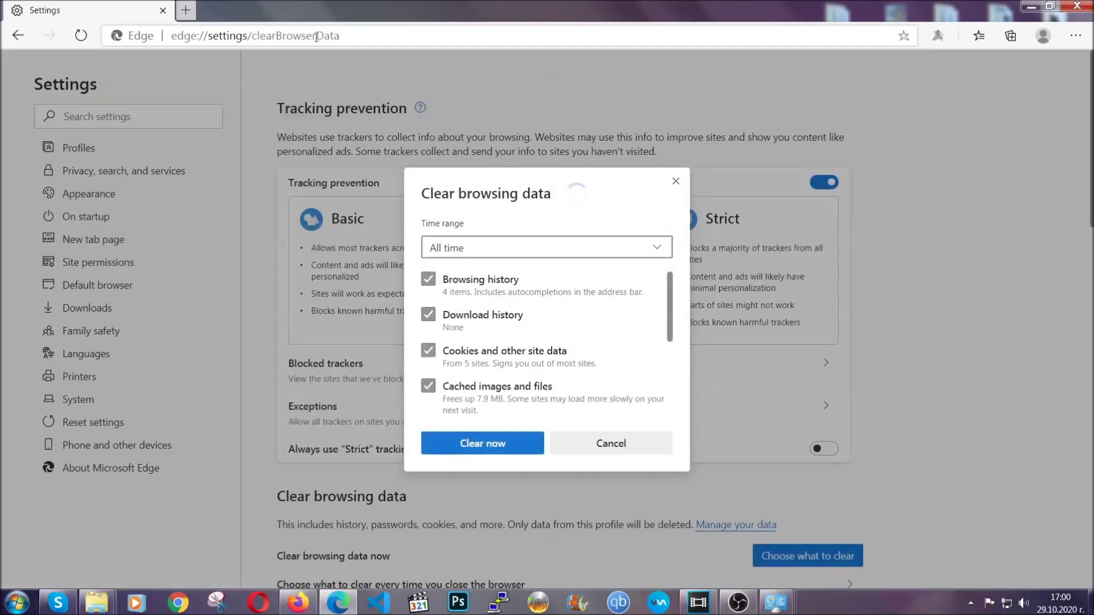
- Clear Edge's browsing data with the time range All time, leaving Passwords unselected
click(451, 256)
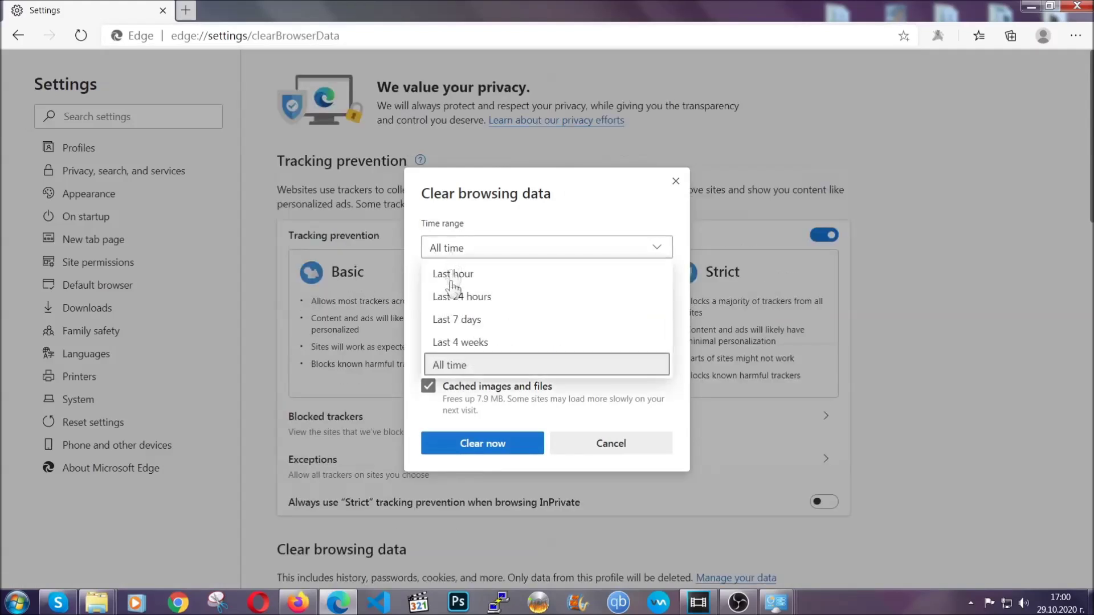
click(450, 366)
scroll(452, 370, down, 3)
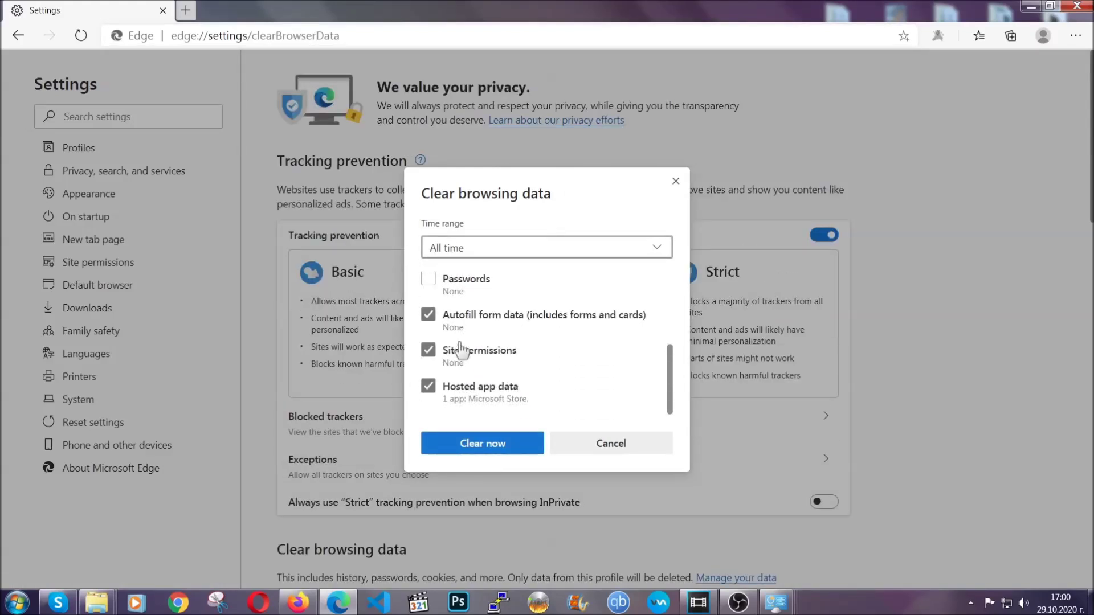
click(476, 450)
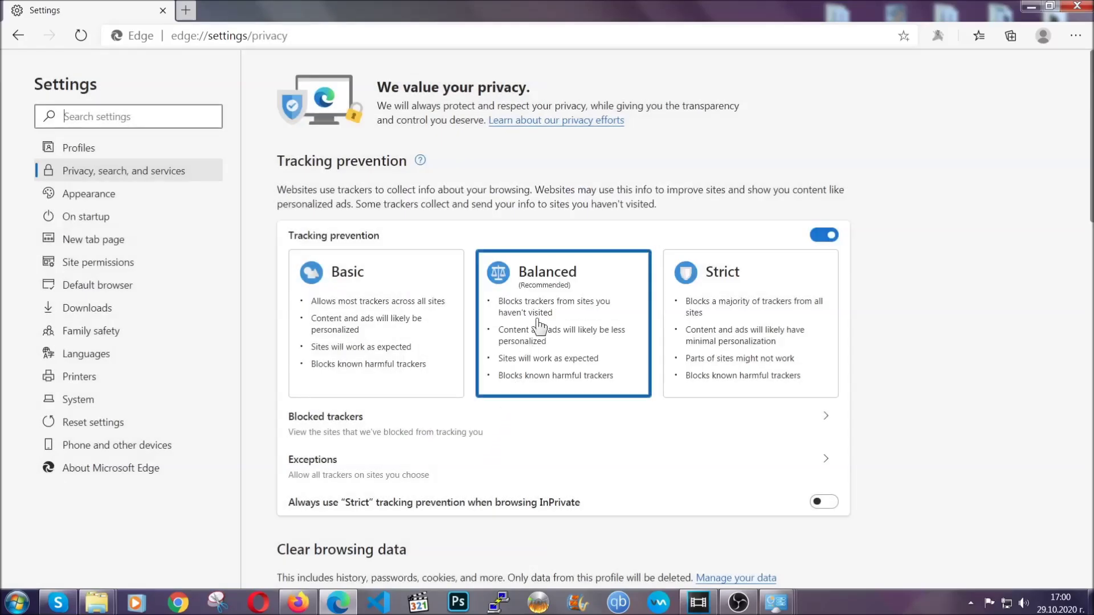
- Remove the 網路假期 - 解答查詢新增 extension from Edge and close the browser
click(1076, 35)
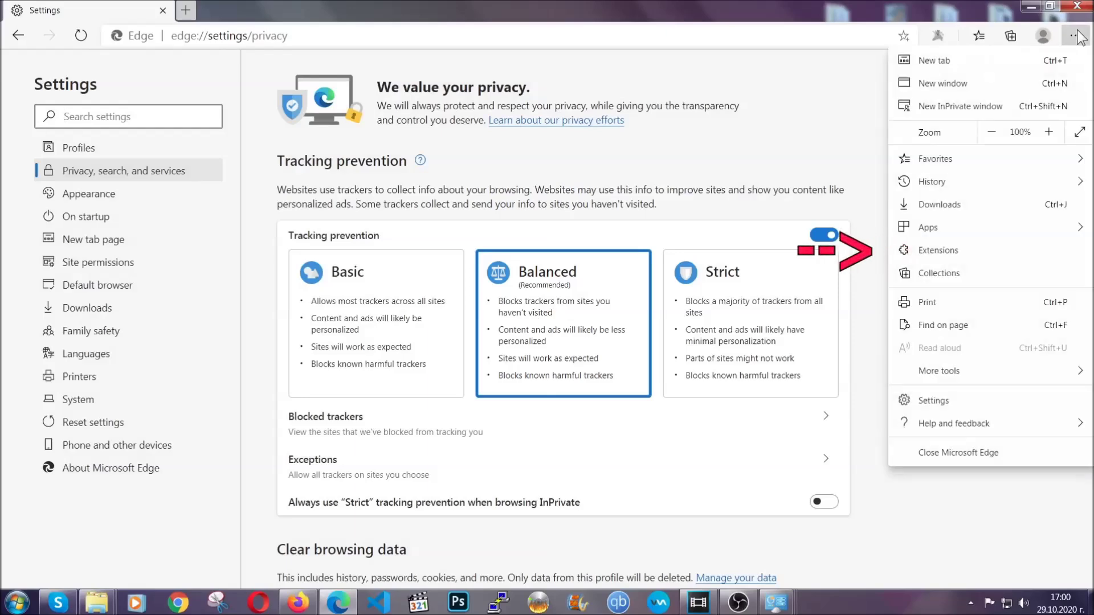
click(996, 245)
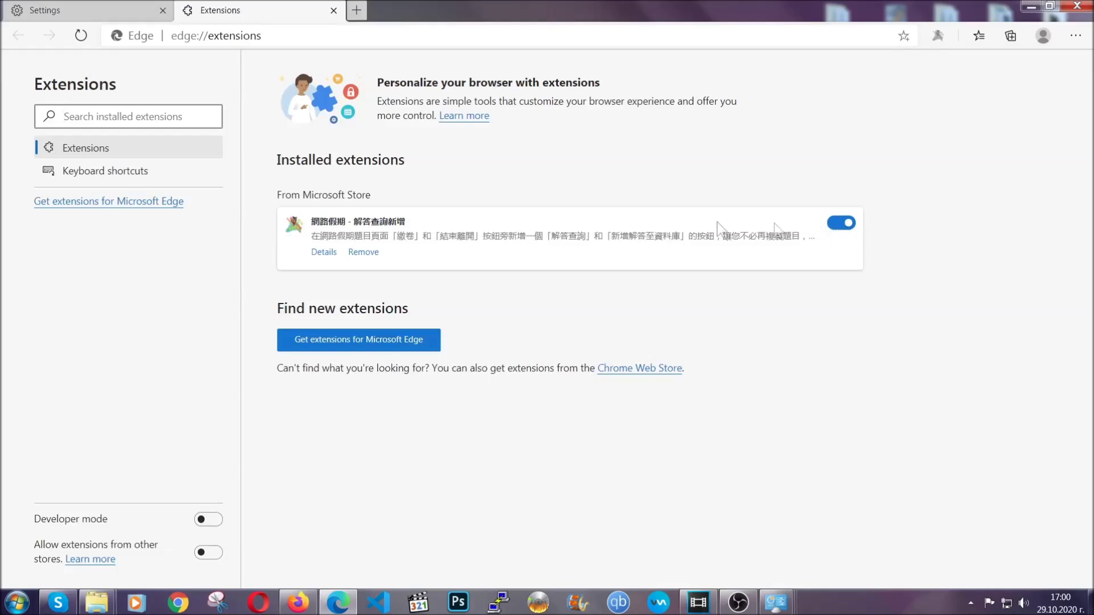
click(358, 254)
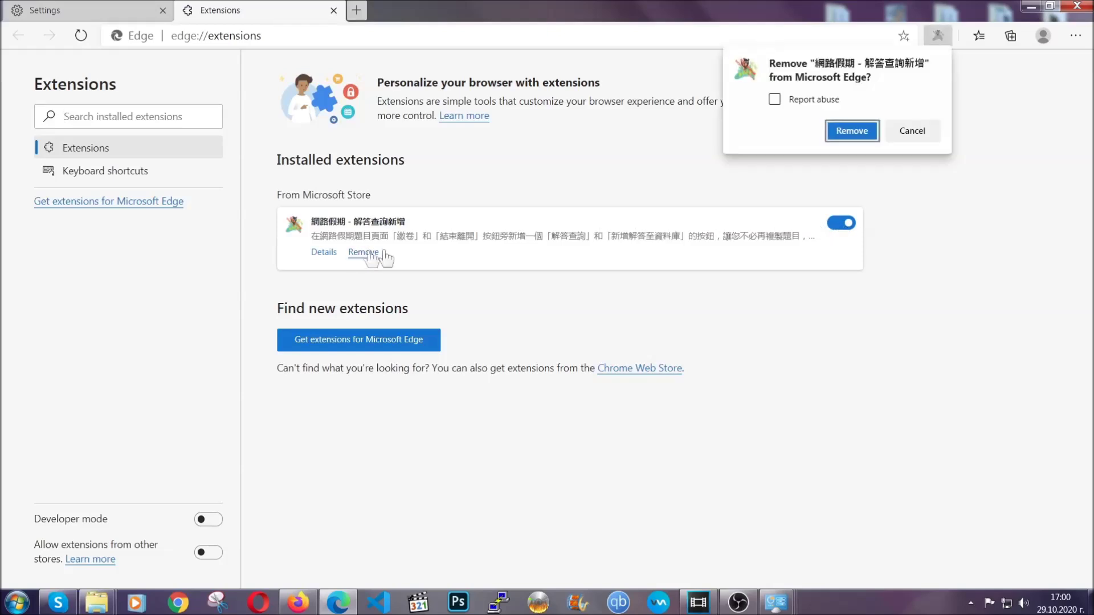
click(849, 131)
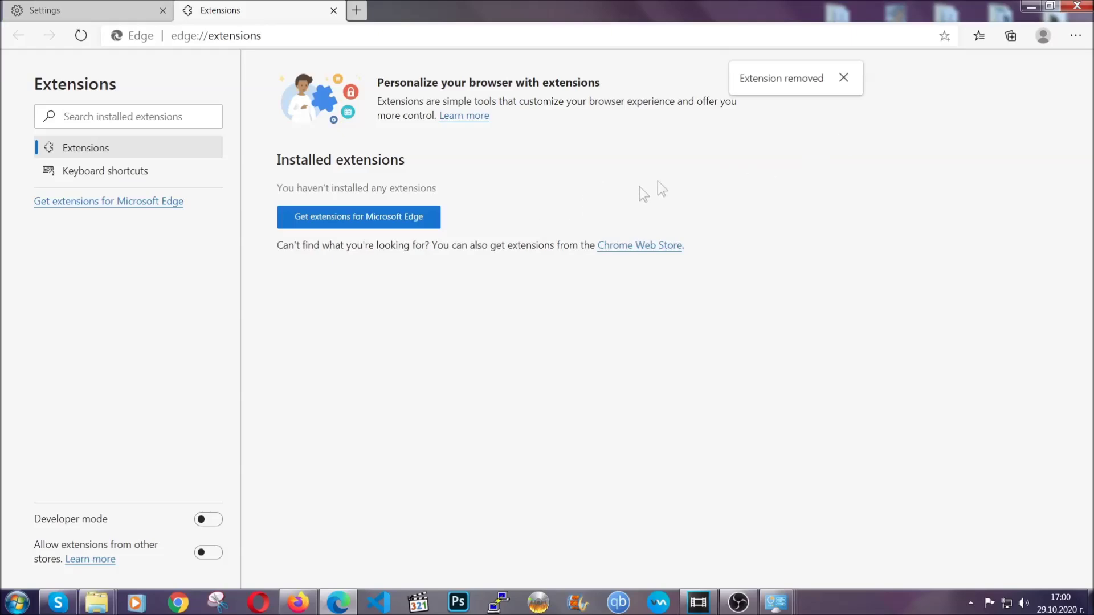
click(1088, 7)
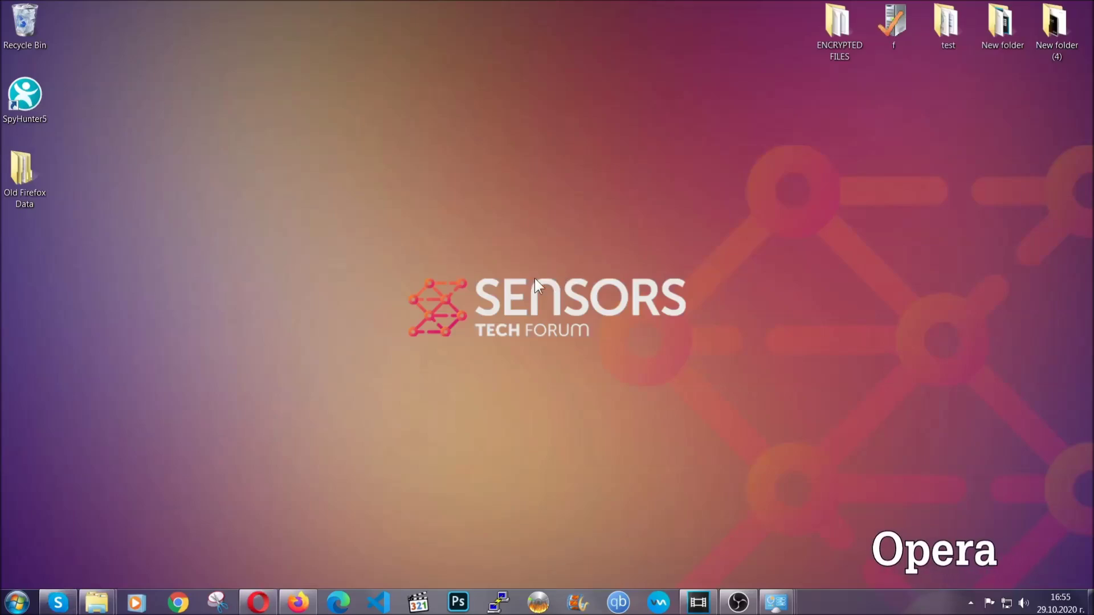
- Switch to Opera and go to opera://settings/clearBrowserData
click(263, 600)
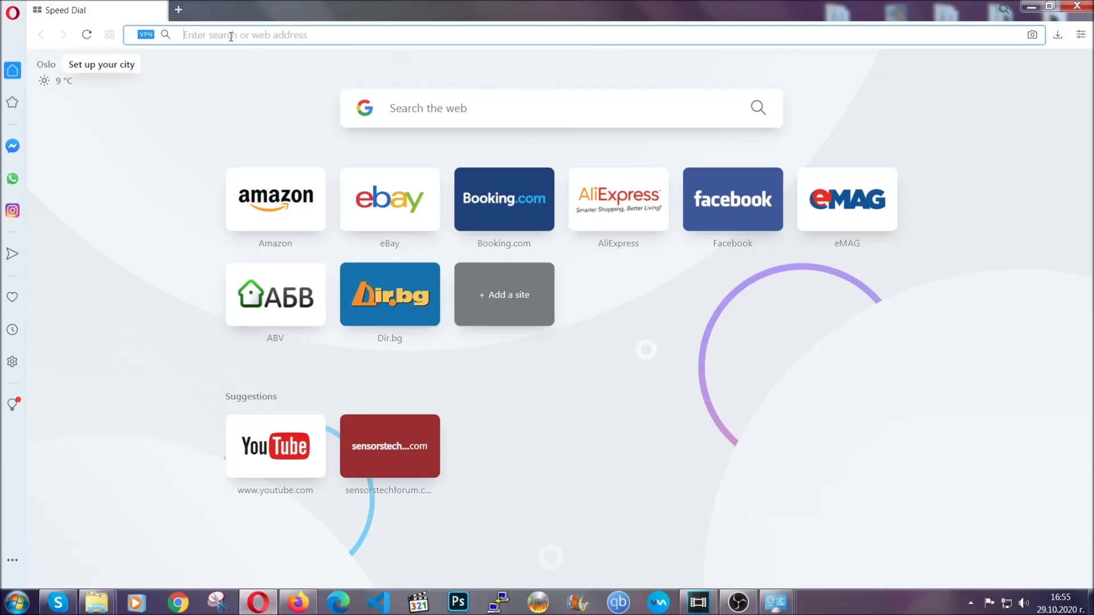
text(opera:)
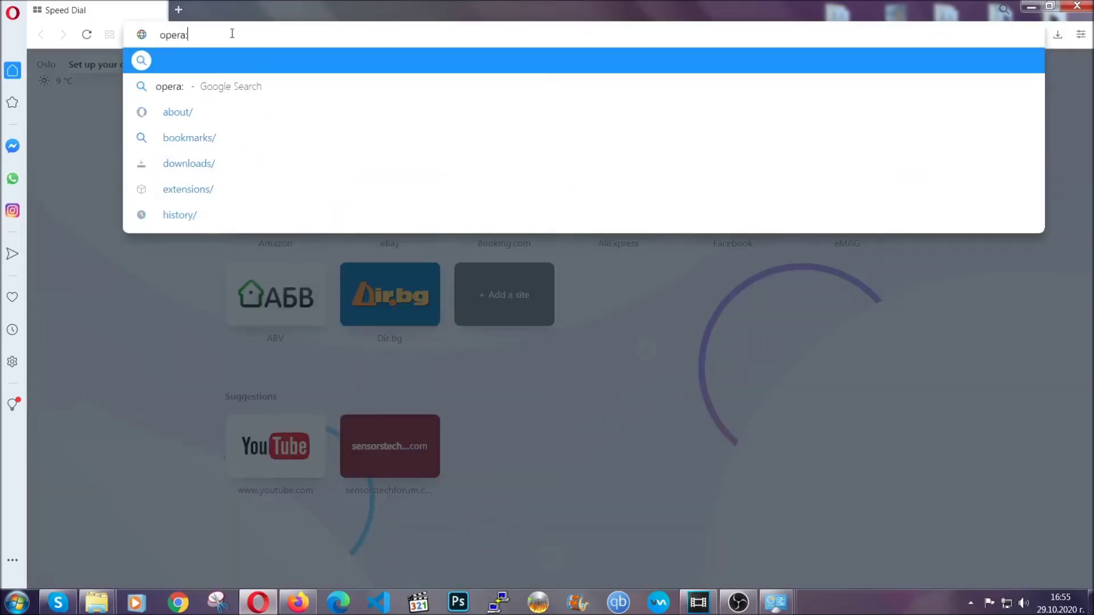
text(//setting)
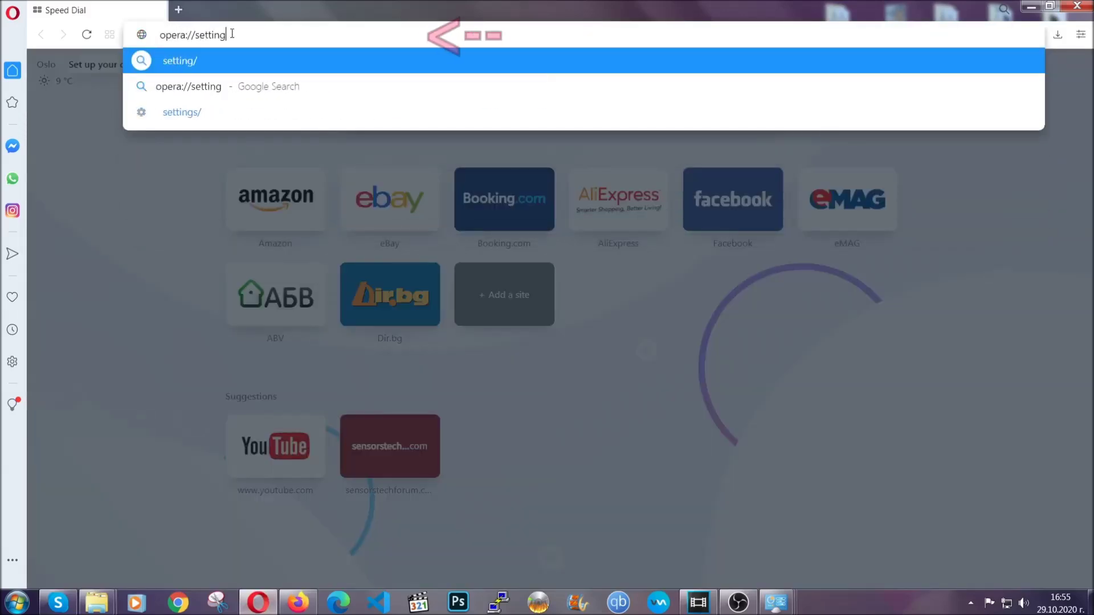
text(s/clearBrr)
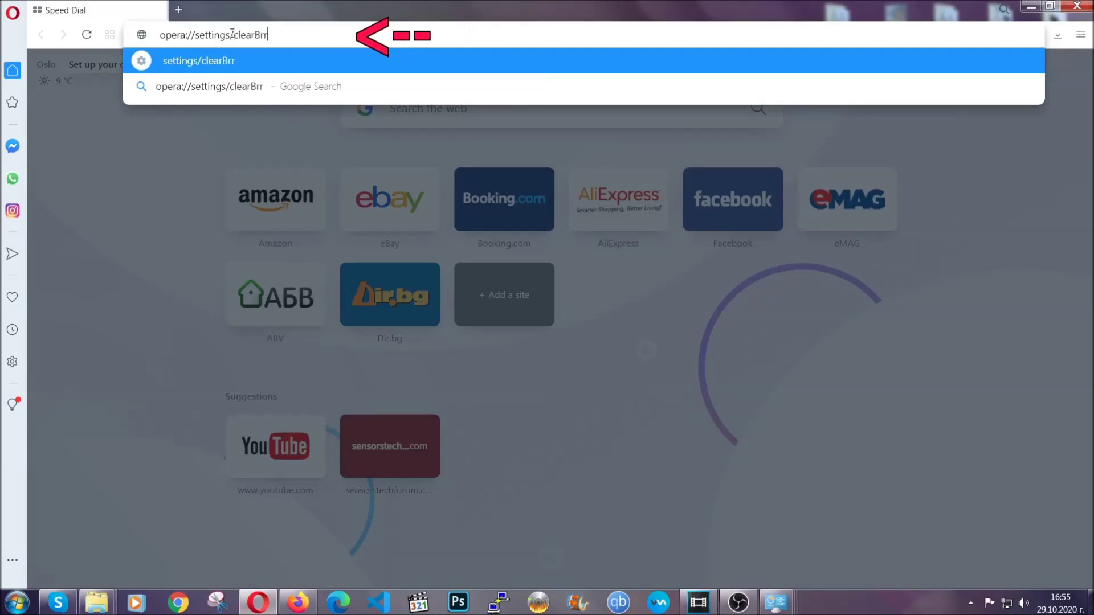
key(BackSpace)
text(owserDa)
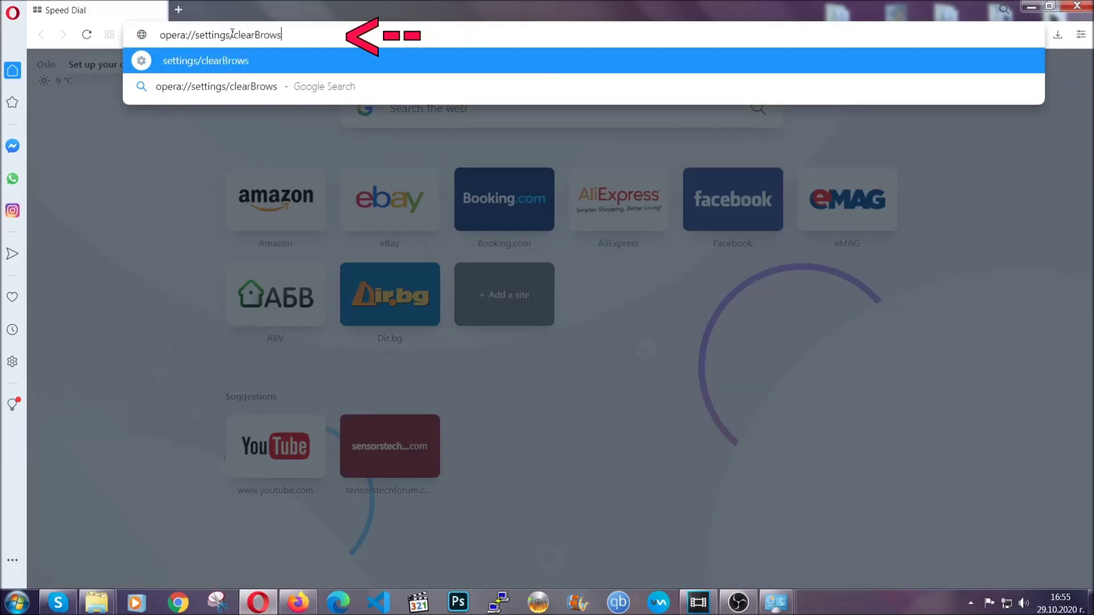
text(ta)
key(Return)
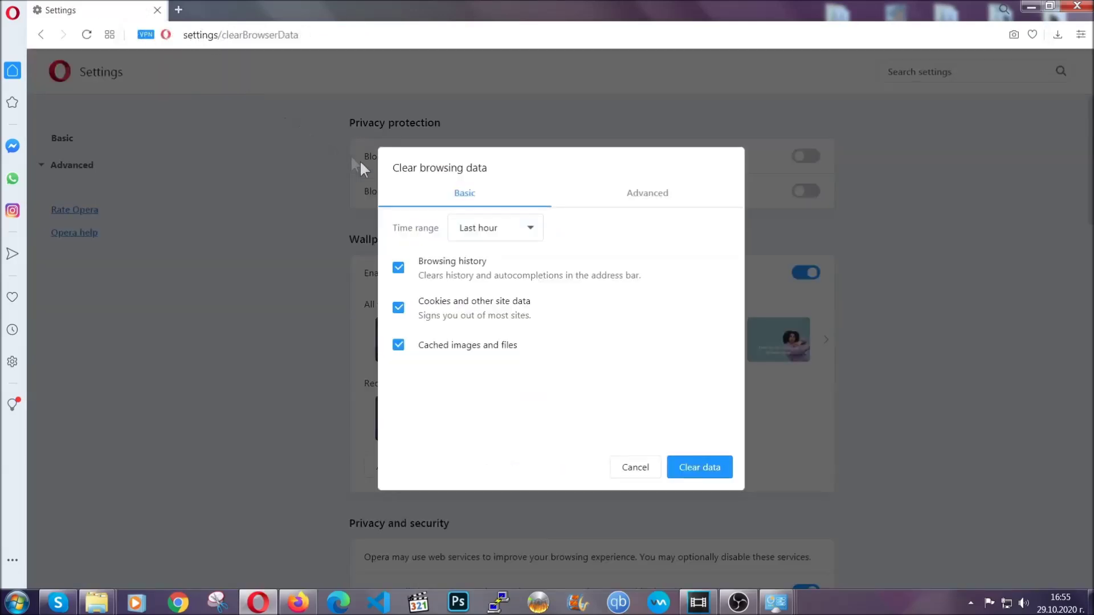
- Clear Opera's advanced browsing data, adding autofill form data, site settings and hosted app data but leaving passwords and other sign-in data unselected
click(643, 200)
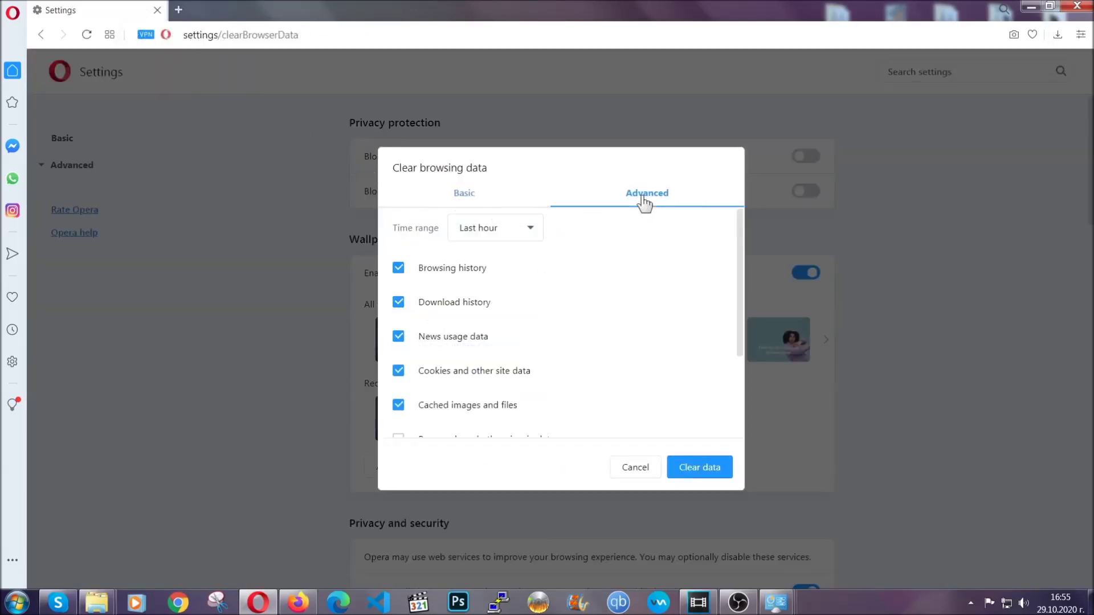
click(534, 229)
click(493, 298)
scroll(496, 302, down, 1)
scroll(499, 306, down, 3)
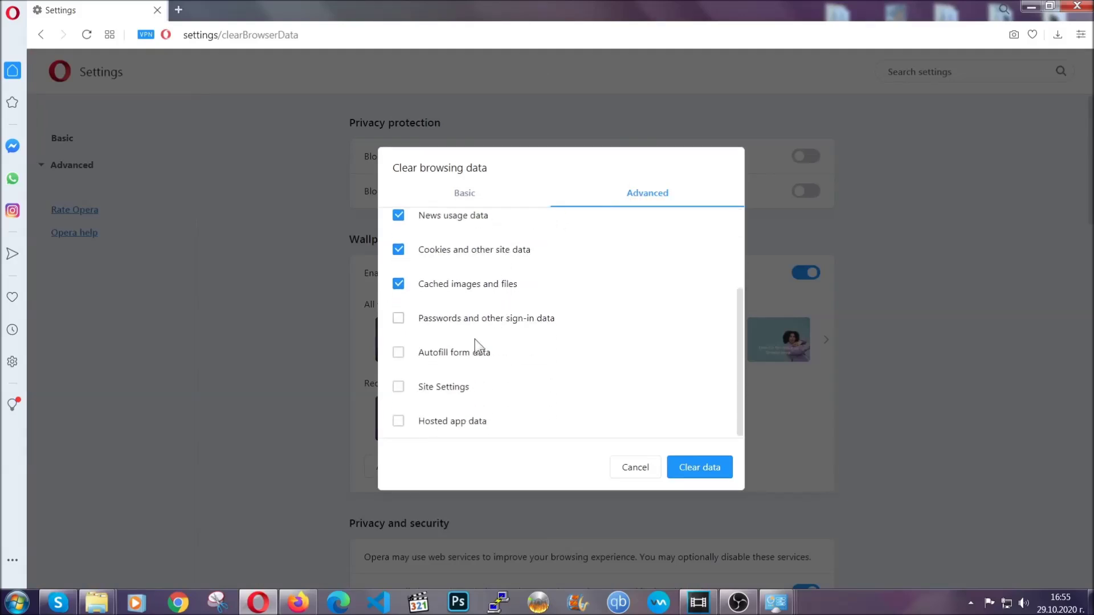
click(449, 391)
click(699, 472)
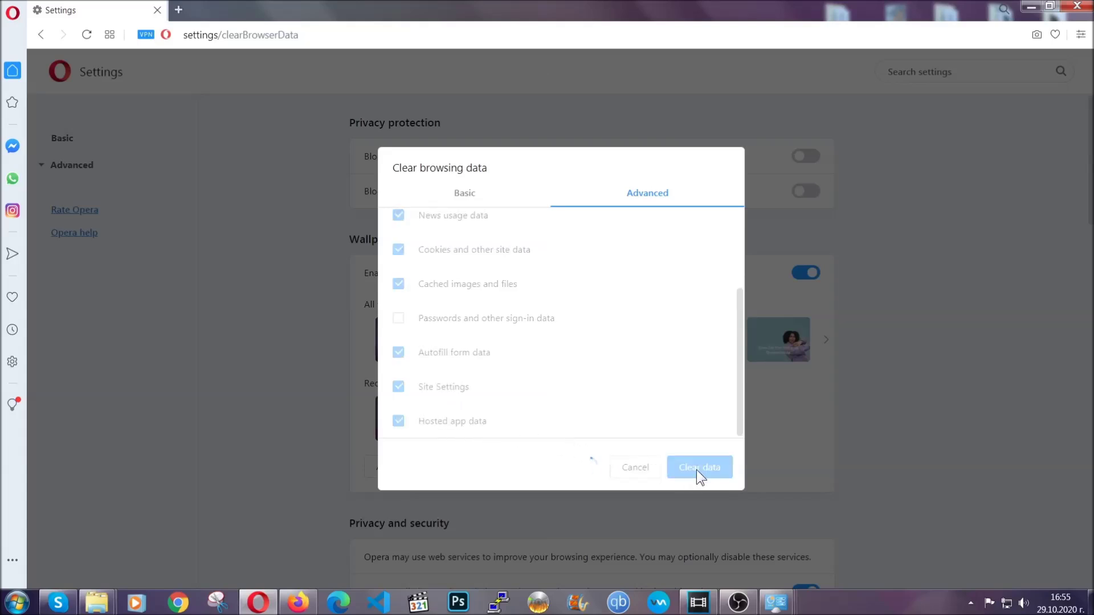